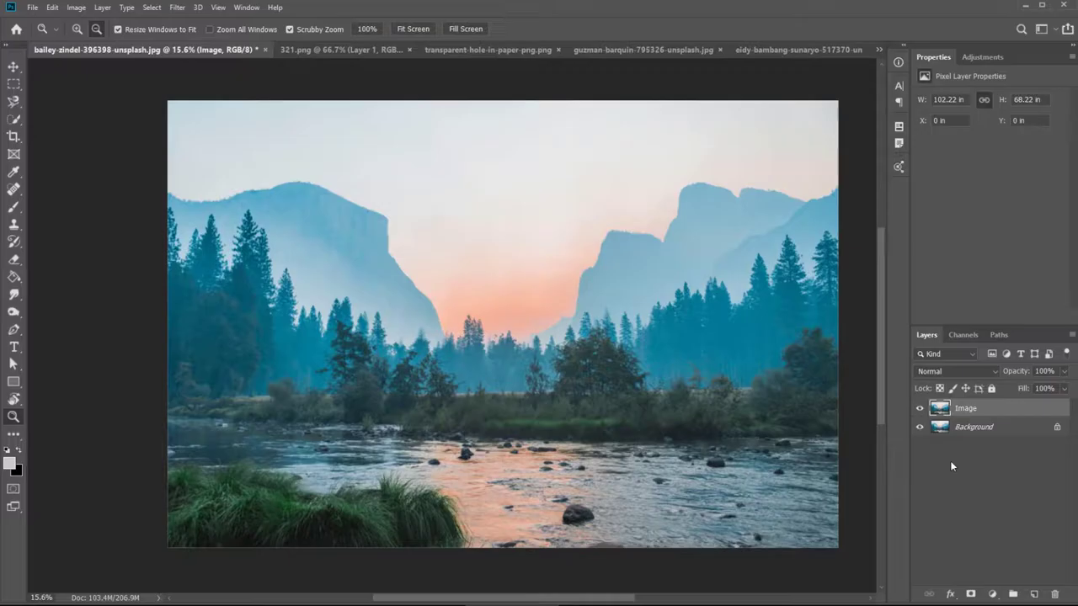
Hide the Background layer and make the Image layer the active one.
click(920, 428)
click(984, 431)
click(979, 416)
Select the entire sky above the mountains and treeline with the Quick Selection tool.
click(14, 120)
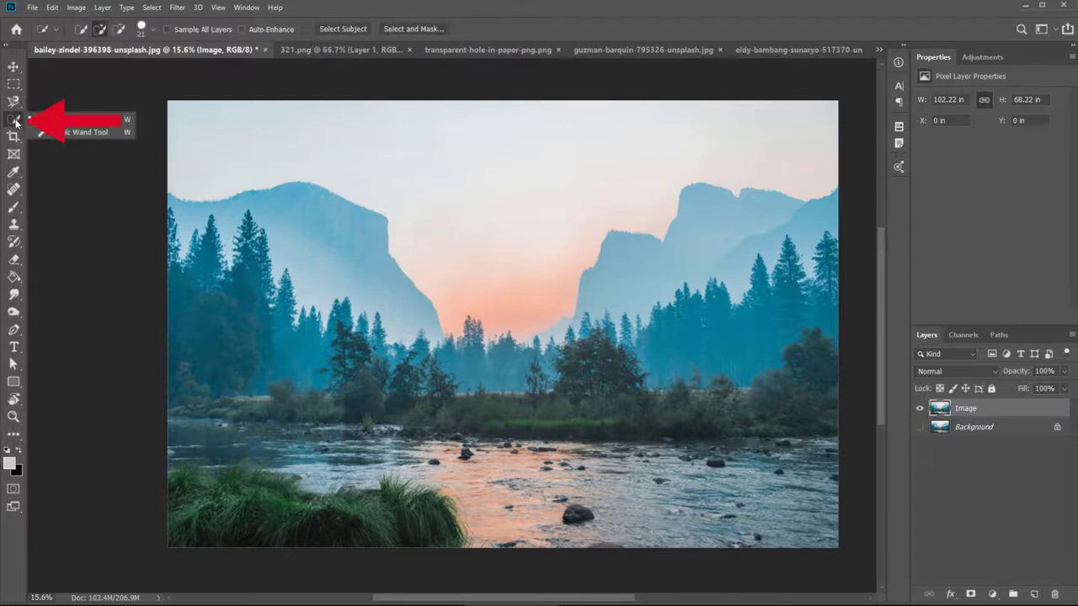
click(15, 122)
click(16, 120)
mouse_move(310, 158)
mouse_down()
mouse_move(419, 164)
mouse_move(489, 238)
mouse_move(561, 203)
mouse_move(643, 181)
mouse_up()
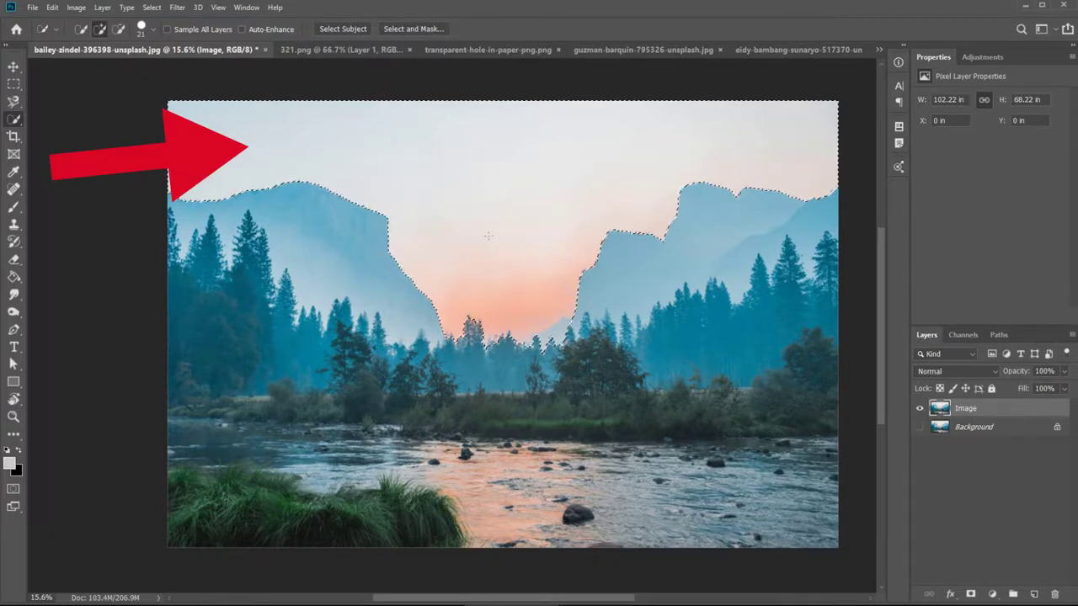
Check the sky selection's edge along the treetops and invert the selection to cover the landscape.
key(z)
drag(499, 333, 557, 323)
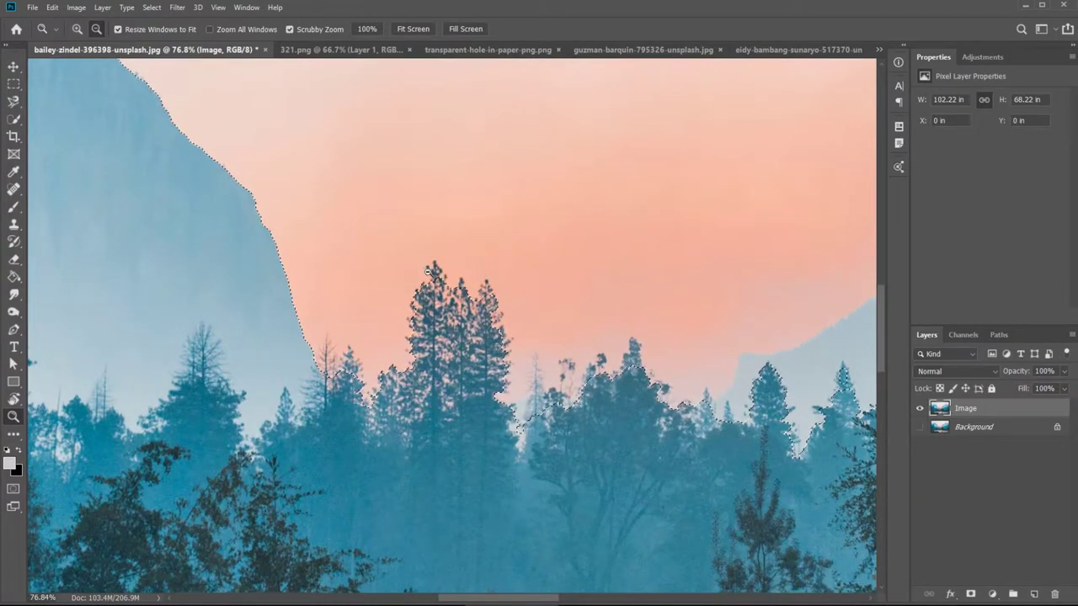
drag(548, 309, 488, 327)
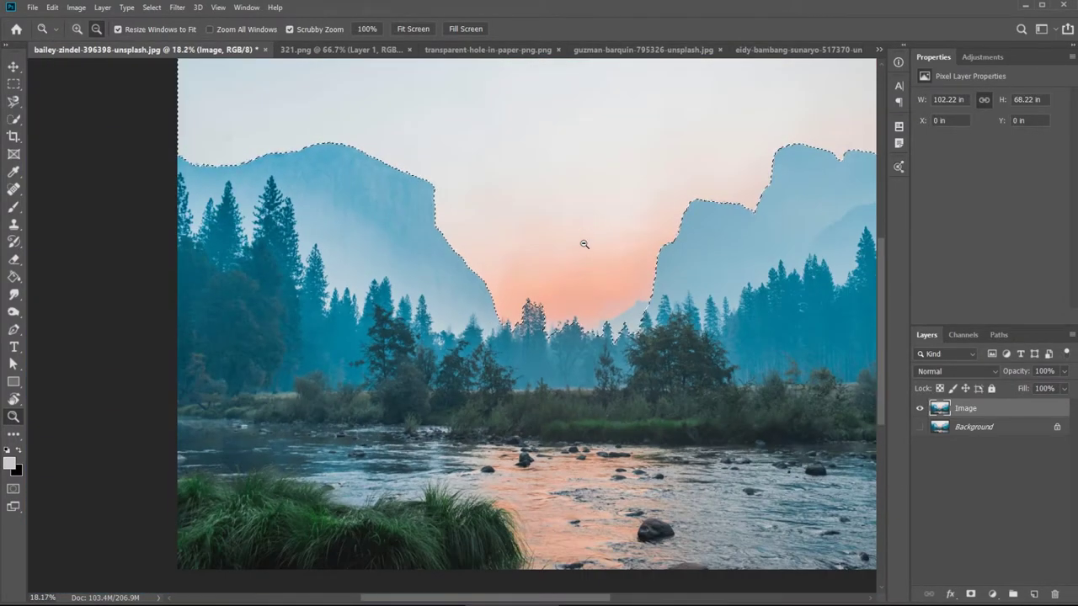
drag(591, 229, 568, 264)
click(14, 119)
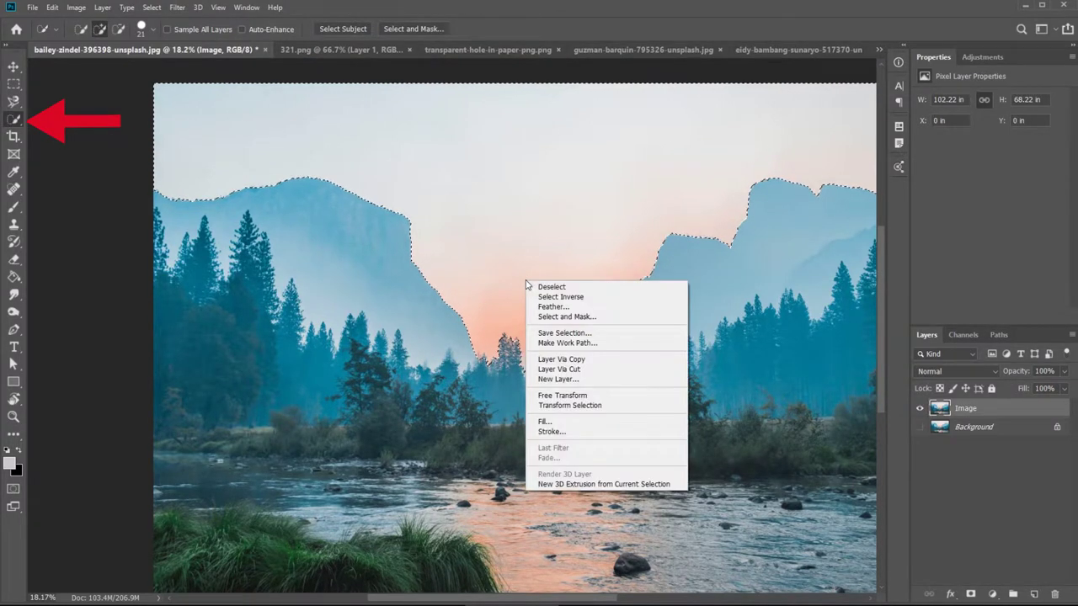
click(590, 297)
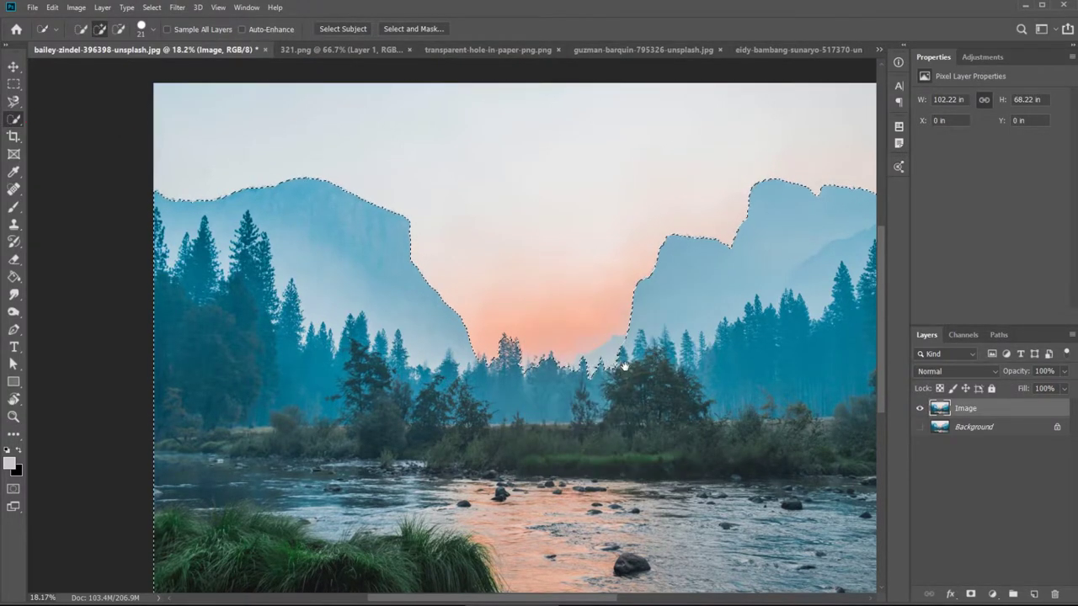
Open the landscape selection in Select and Mask with the Overlay view and set its output to New Layer.
drag(625, 367, 617, 342)
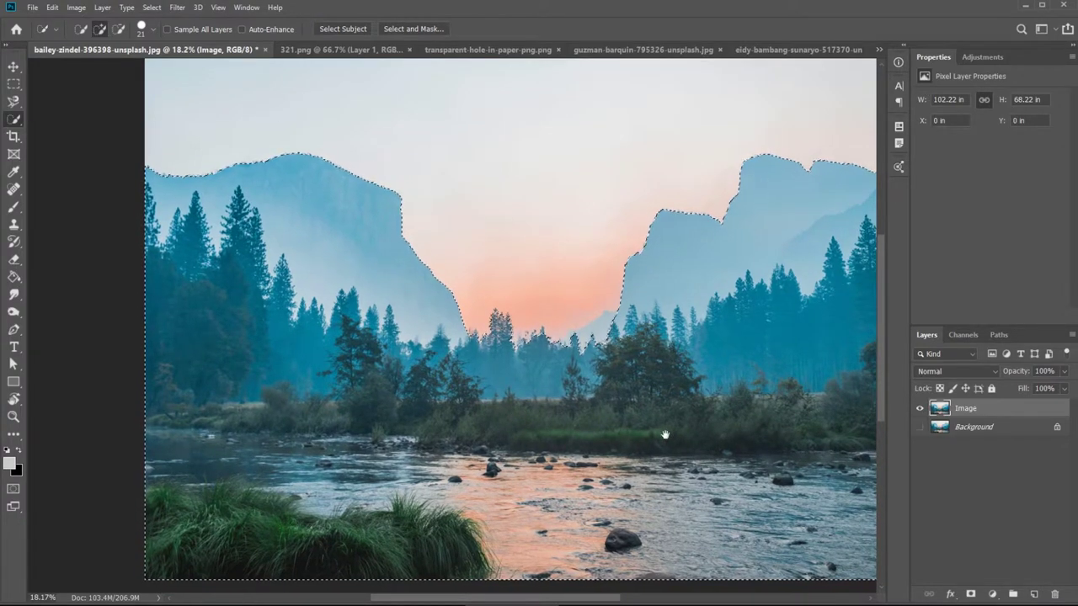
drag(663, 434, 600, 431)
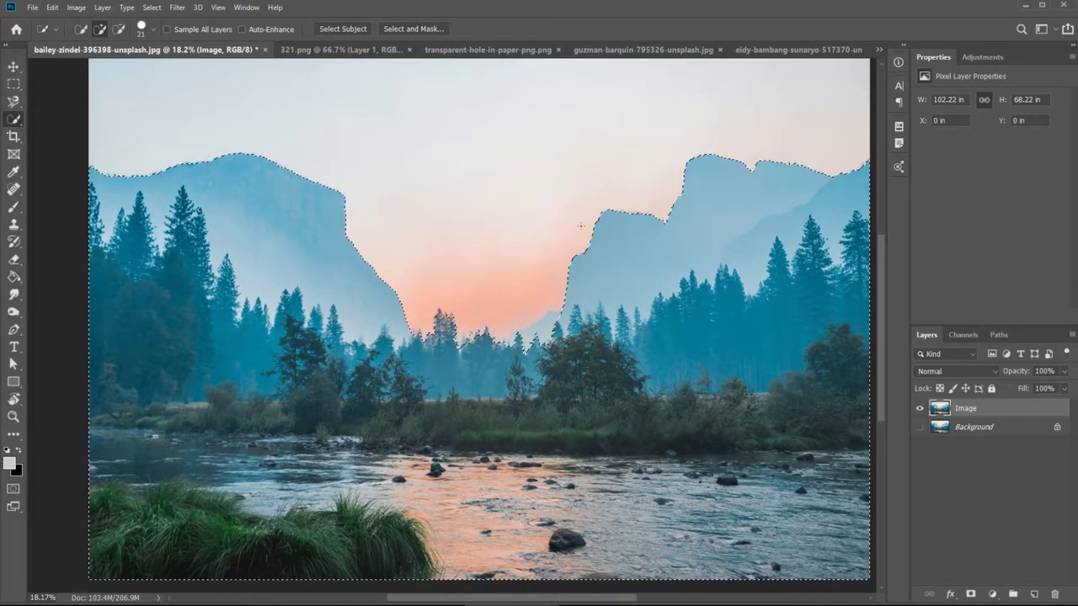
drag(606, 291, 621, 308)
drag(634, 263, 589, 256)
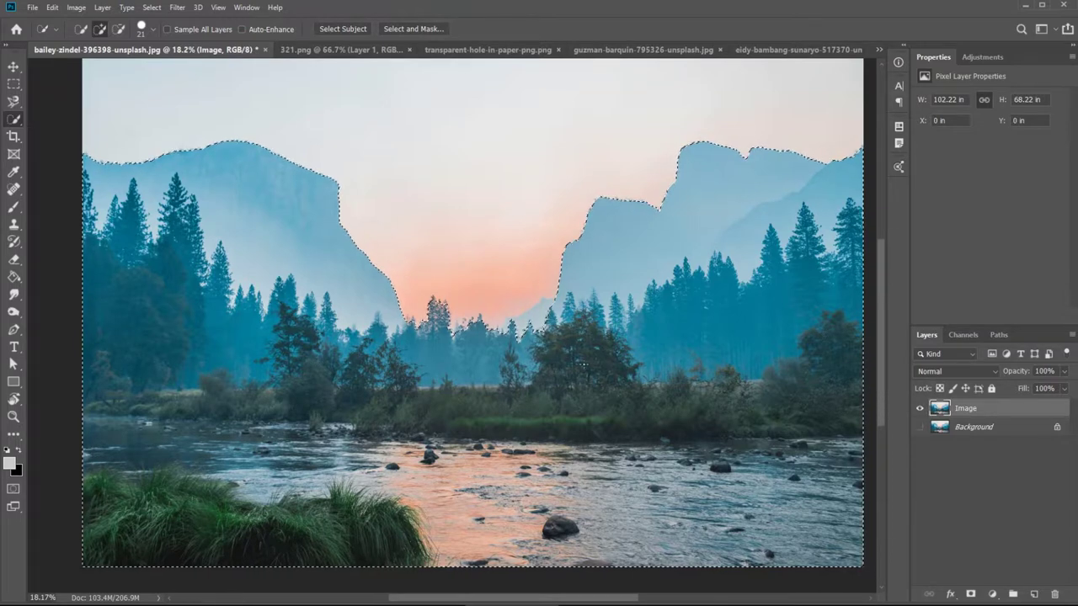
click(403, 28)
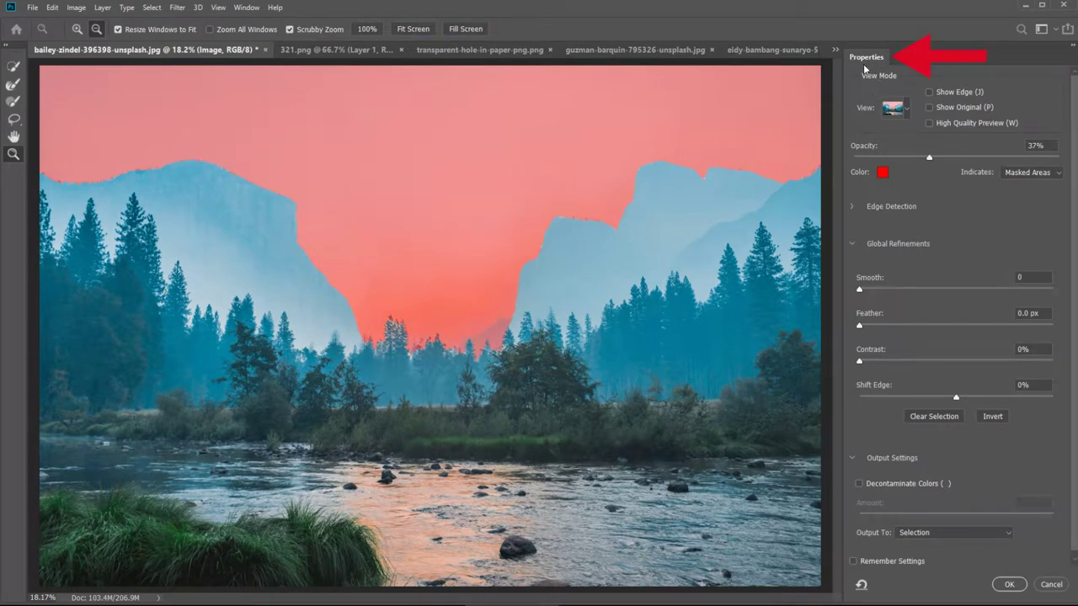
click(894, 108)
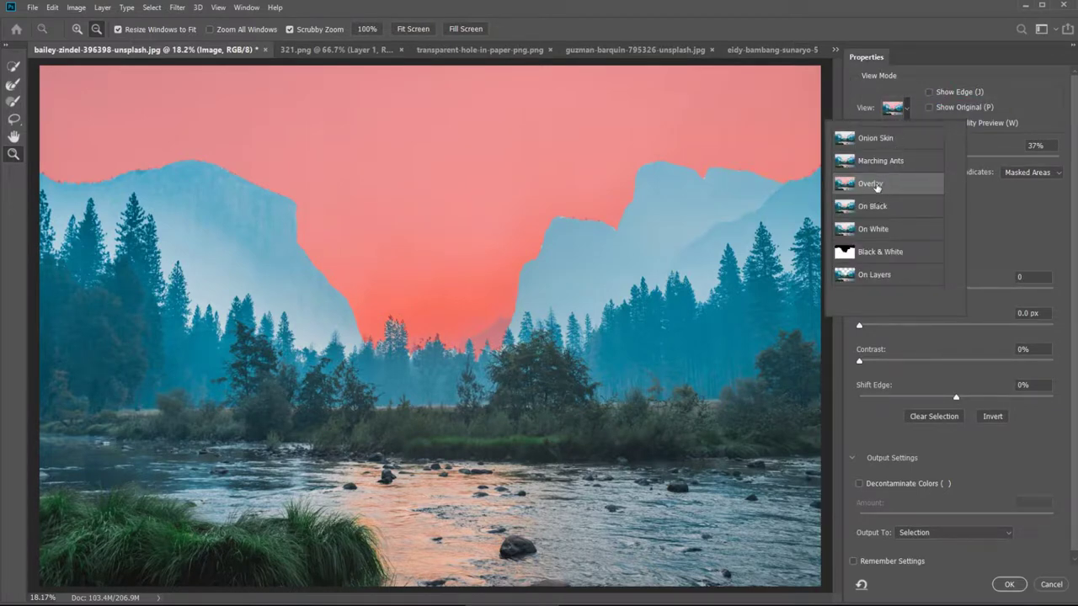
click(905, 110)
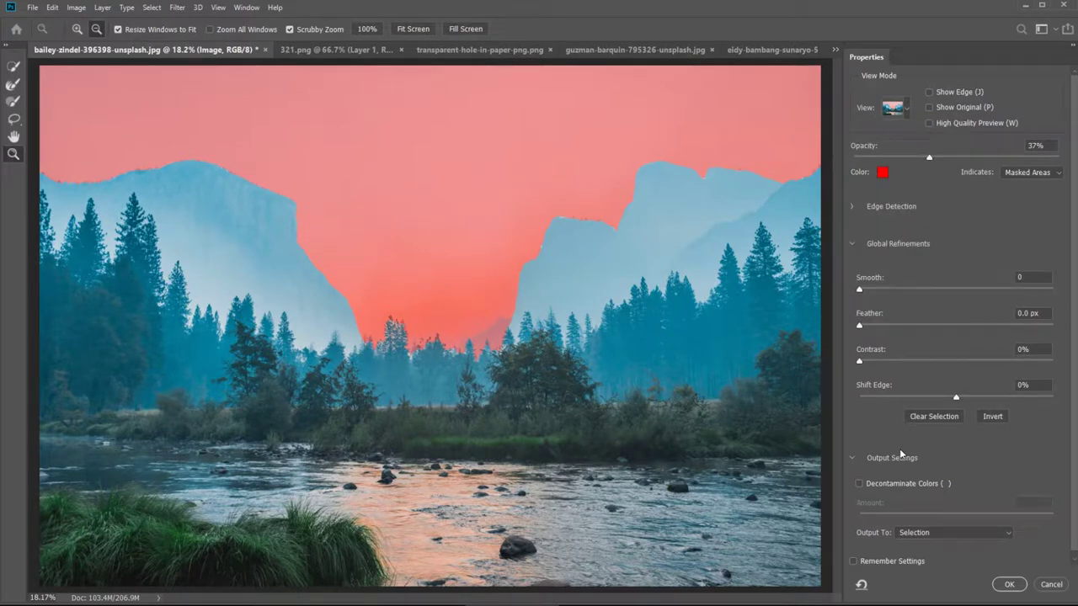
click(910, 533)
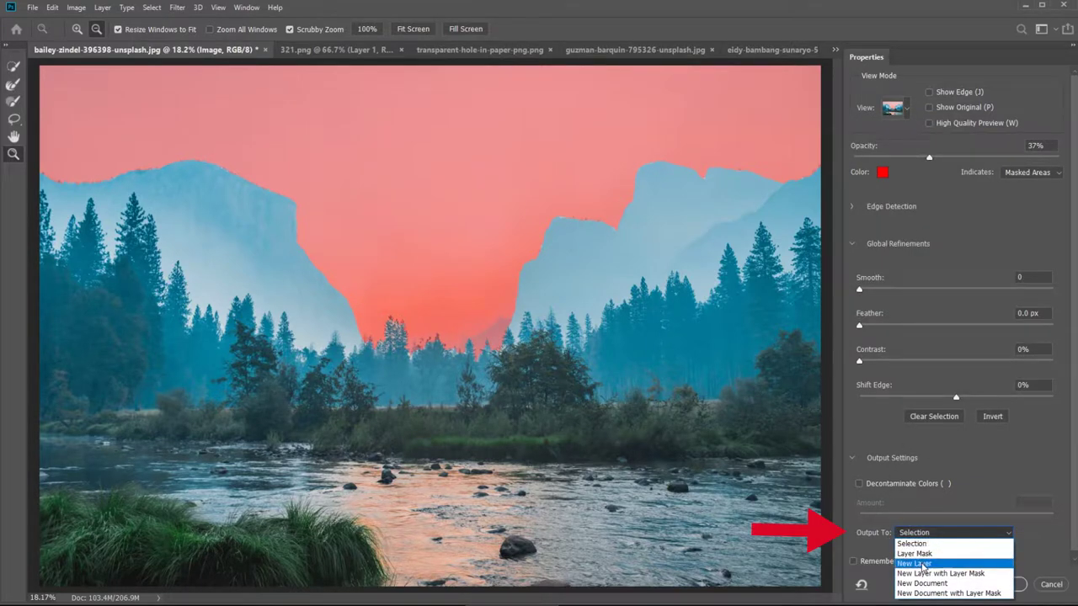
click(922, 556)
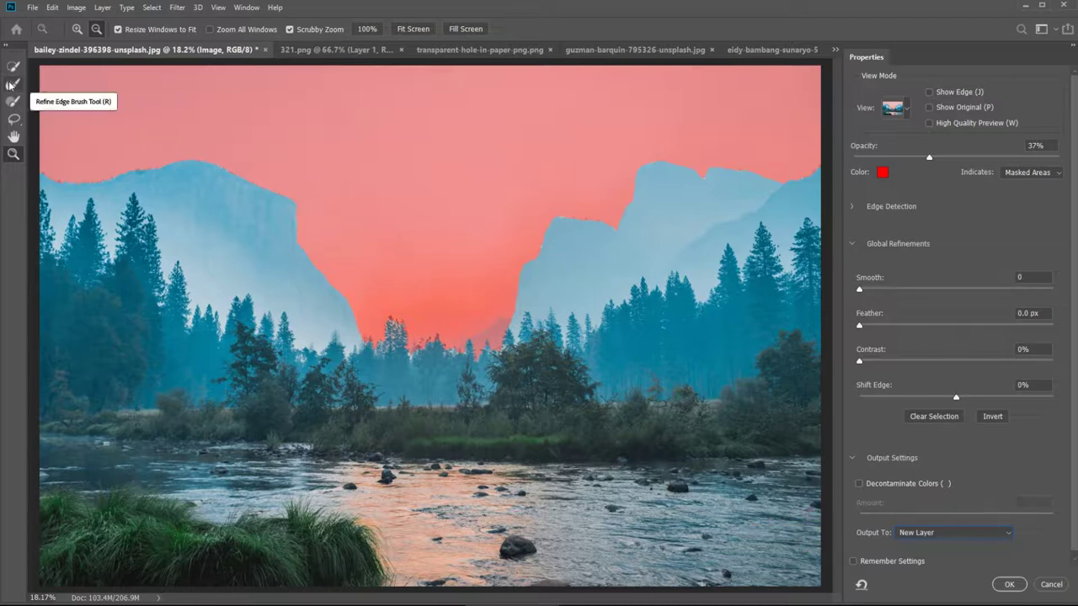
Refine the mask along the treetops between the two mountains using the Refine Edge Brush at 90 px.
click(12, 85)
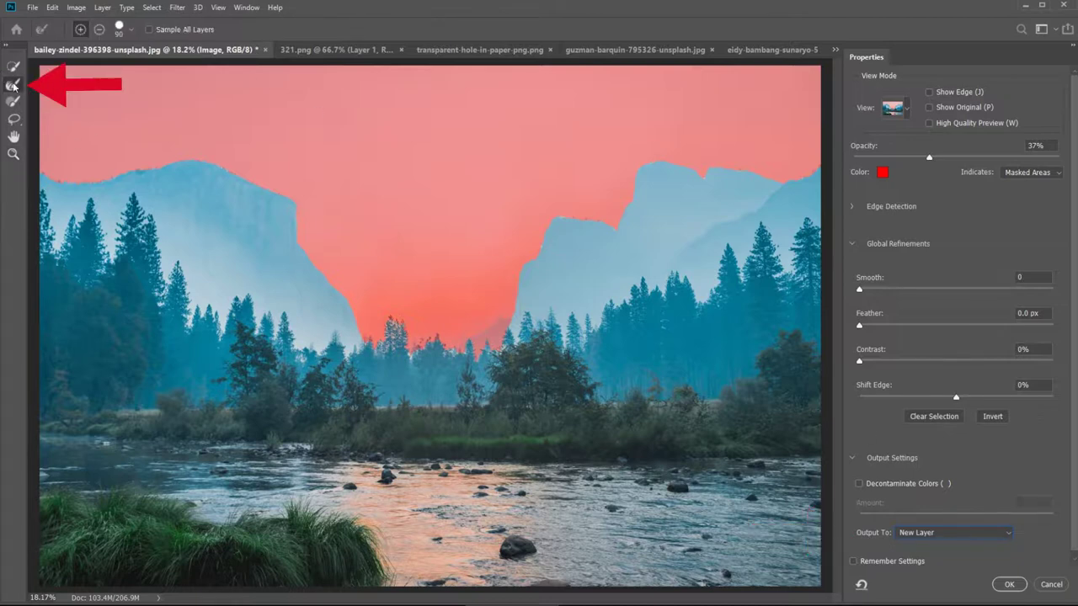
click(13, 154)
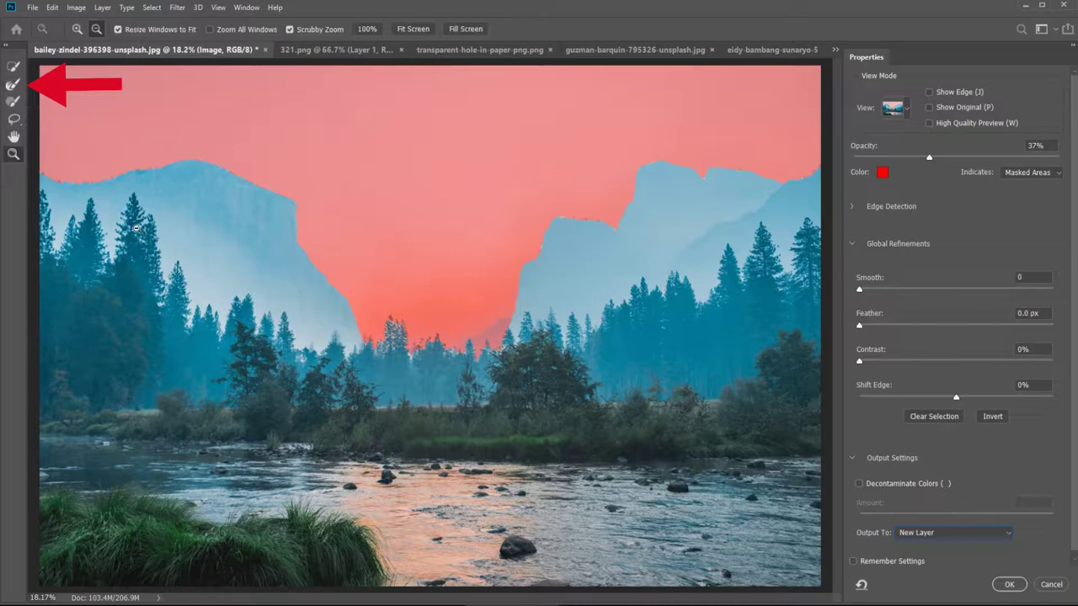
drag(390, 339, 449, 340)
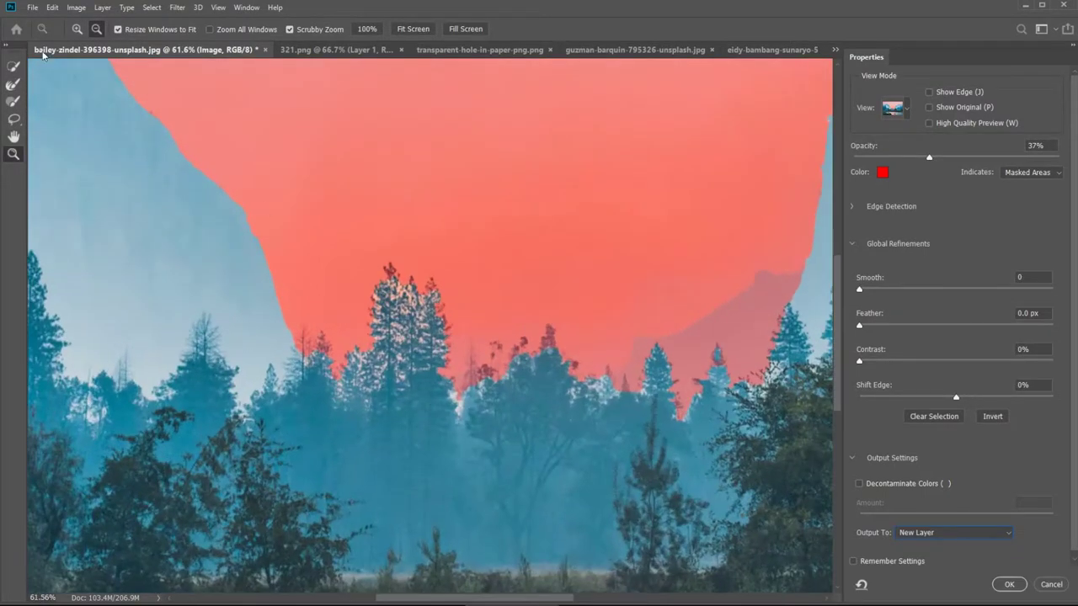
click(12, 85)
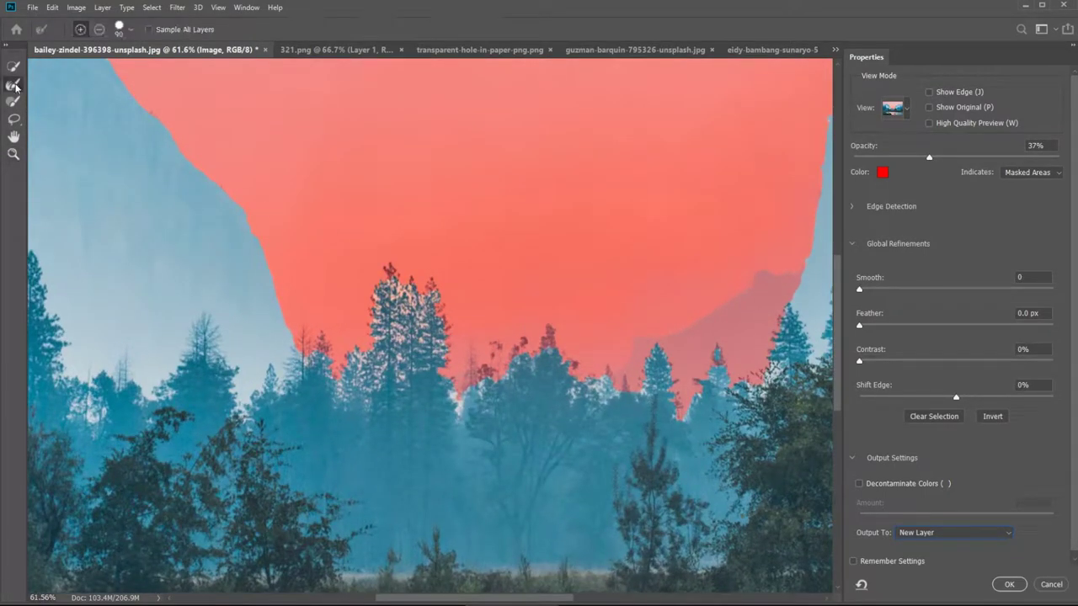
click(131, 32)
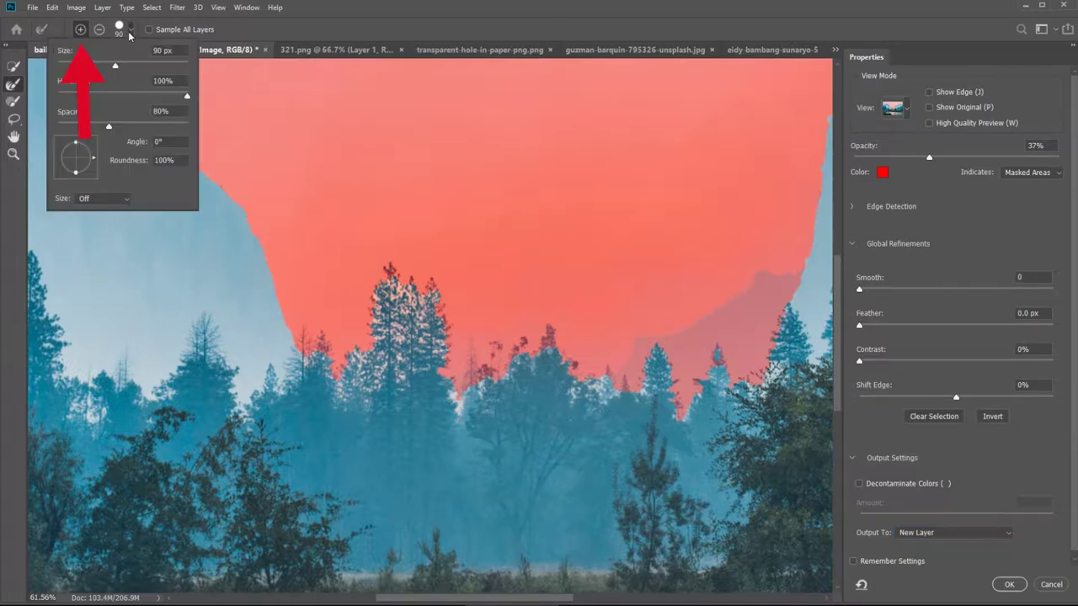
click(131, 32)
drag(394, 345, 447, 340)
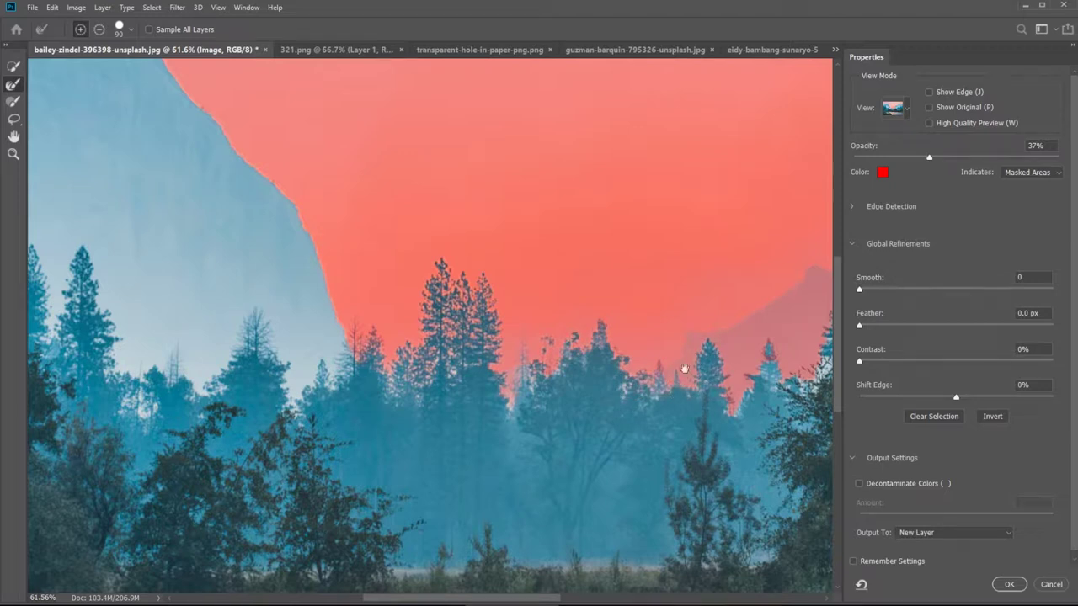
Refine the mask edge along the right-hand mountain's ridge and the trees at its foot.
drag(683, 368, 466, 407)
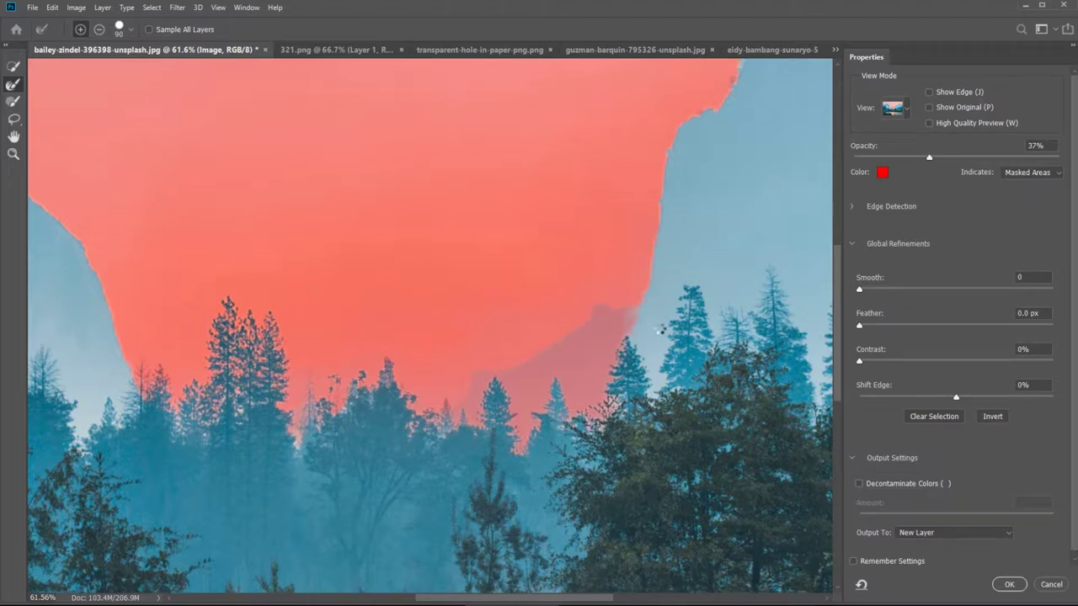
scroll(660, 331, up, 5)
scroll(733, 272, right, 3)
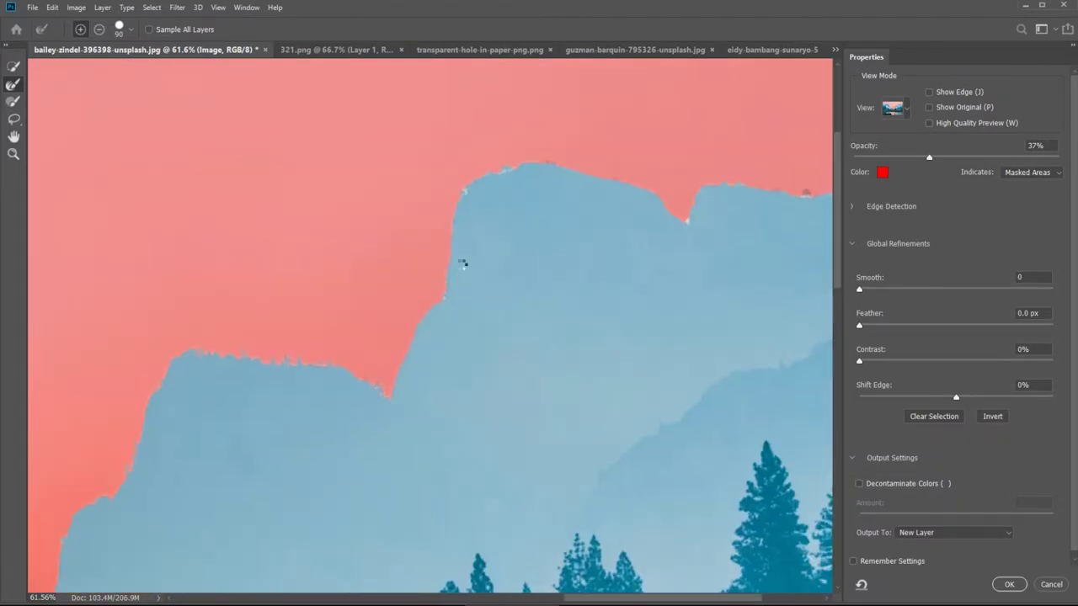
scroll(626, 295, up, 3)
mouse_move(733, 330)
mouse_down()
mouse_move(626, 337)
mouse_move(604, 357)
mouse_up()
Refine the mask edge along the left-hand mountain's ridge and down its steep slope.
scroll(542, 360, left, 15)
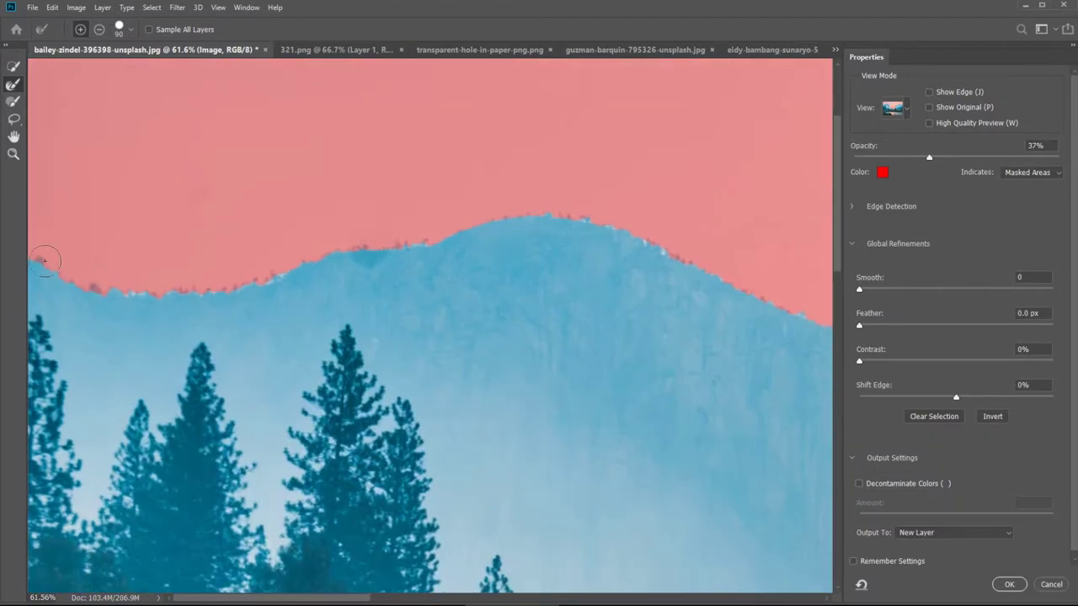
scroll(729, 378, right, 4)
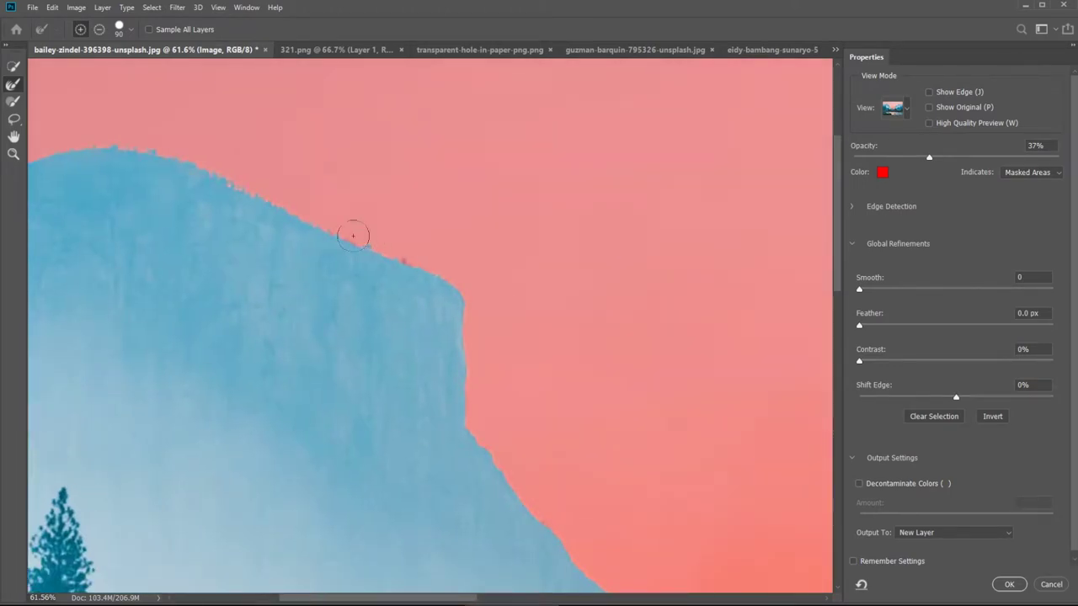
click(404, 262)
mouse_move(666, 570)
mouse_down()
mouse_move(392, 210)
mouse_move(378, 208)
mouse_up()
Examine the refined mask edges along the treeline and both mountain ridges.
drag(657, 305, 539, 302)
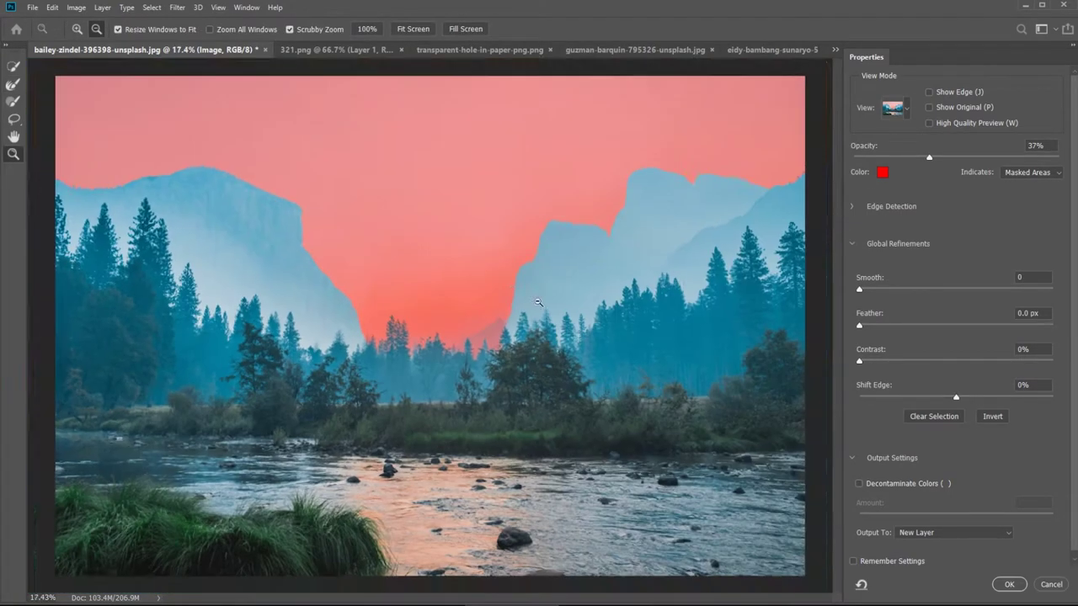
scroll(537, 301, up, 1)
scroll(430, 342, up, 5)
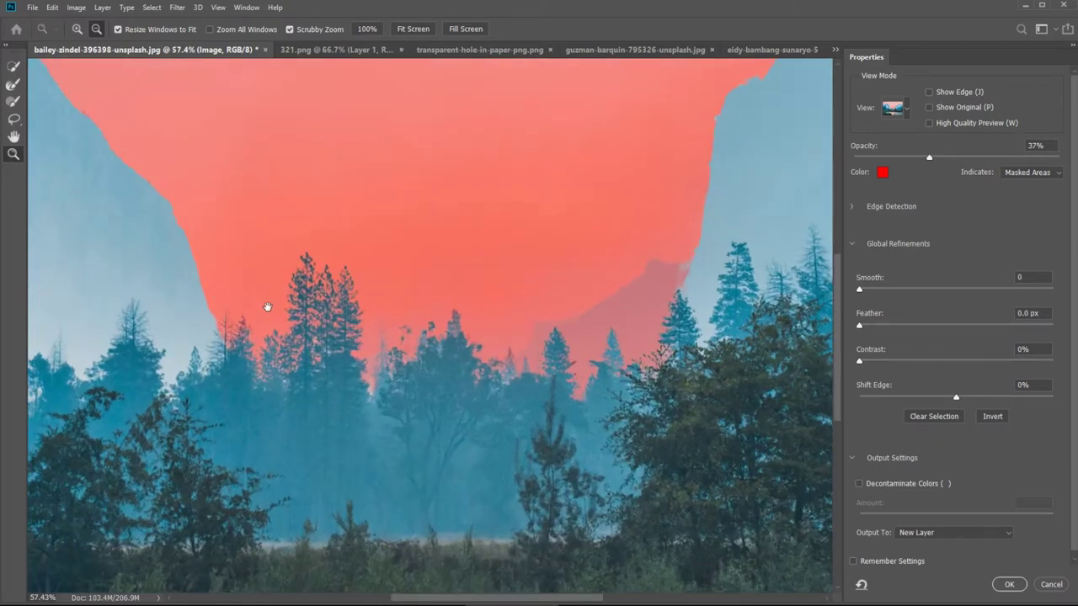
scroll(173, 294, up, 3)
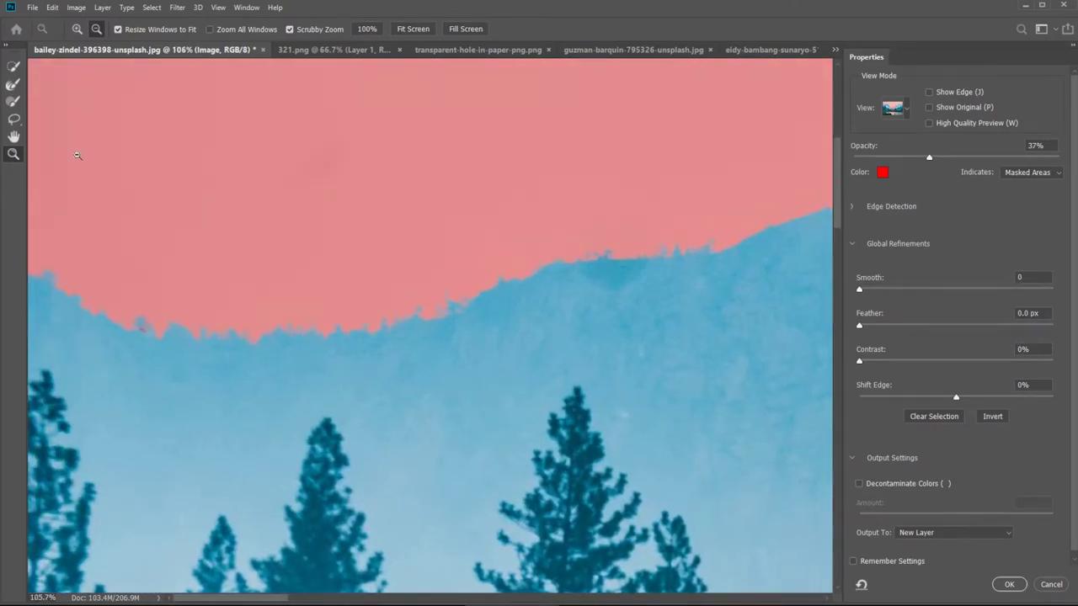
click(13, 85)
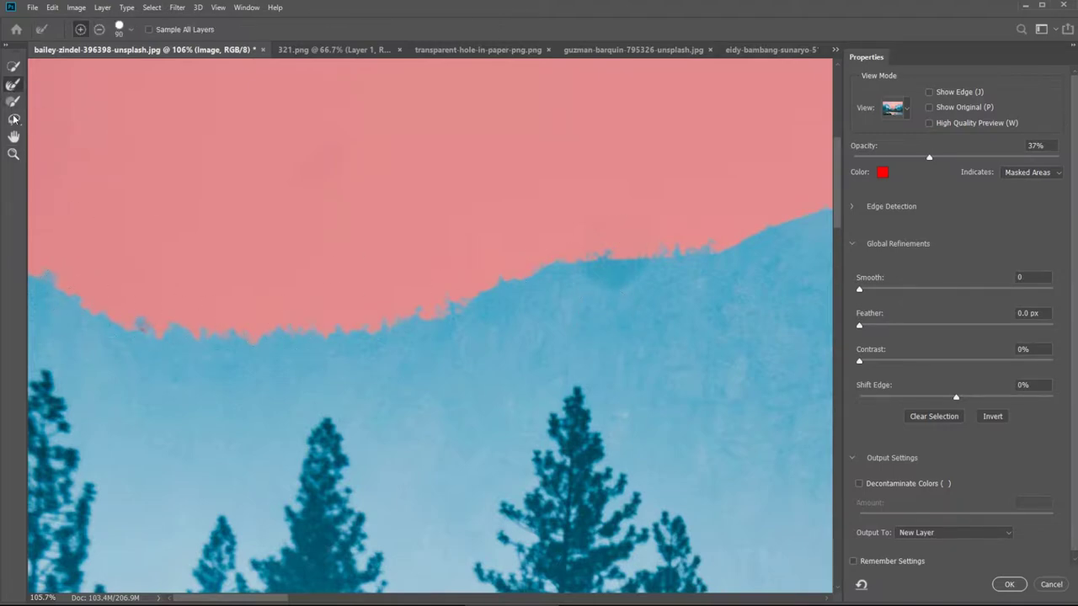
click(14, 154)
drag(362, 220, 181, 221)
drag(556, 375, 408, 303)
drag(407, 303, 436, 295)
drag(437, 295, 445, 355)
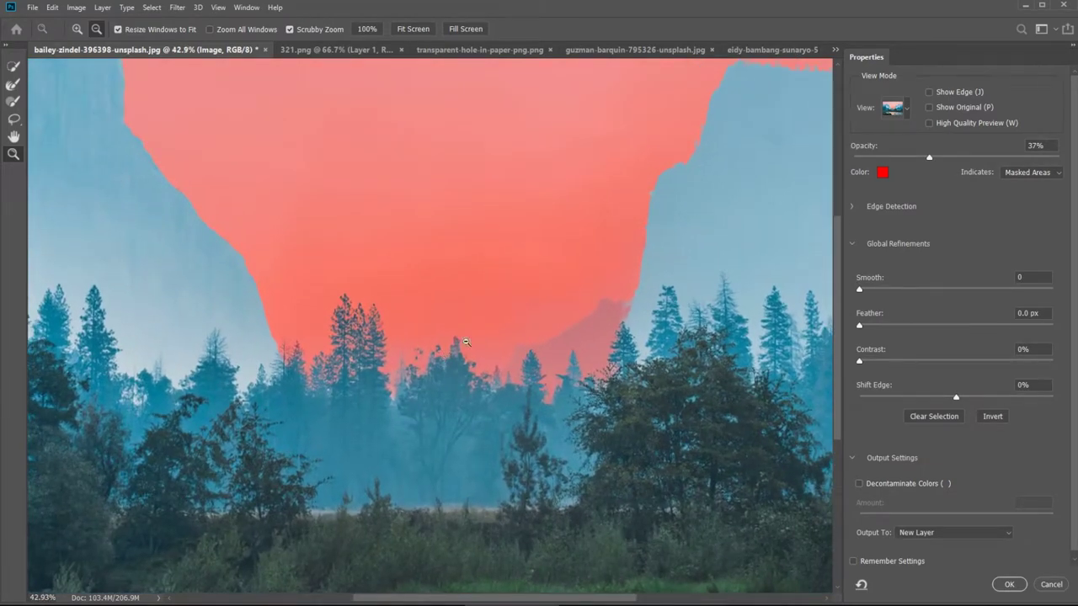
Apply the Select and Mask refinement to output the cut-out landscape to a new layer.
click(1009, 584)
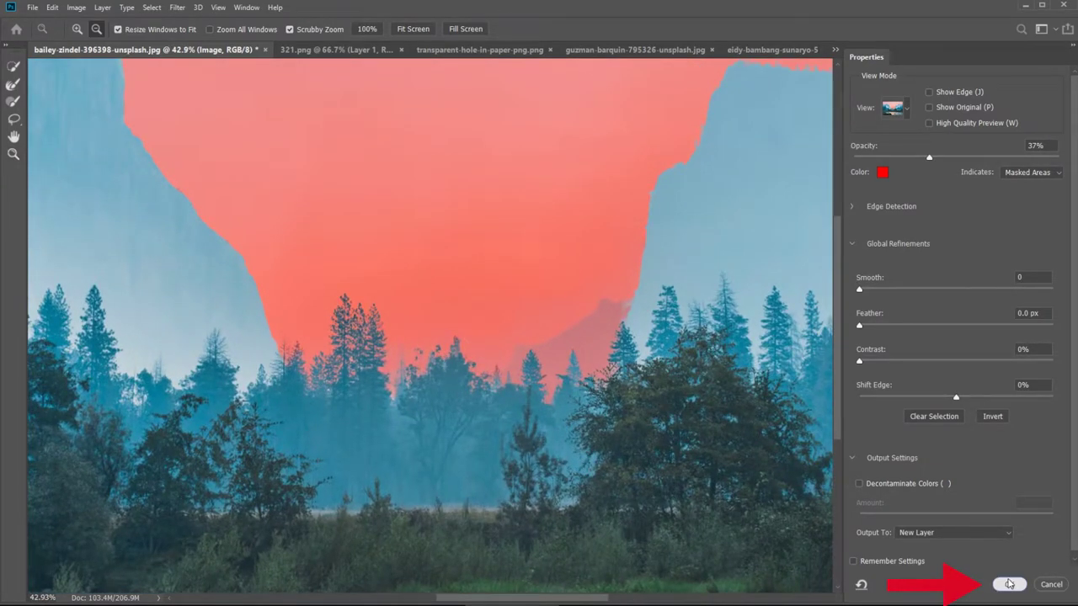
scroll(709, 392, down, 3)
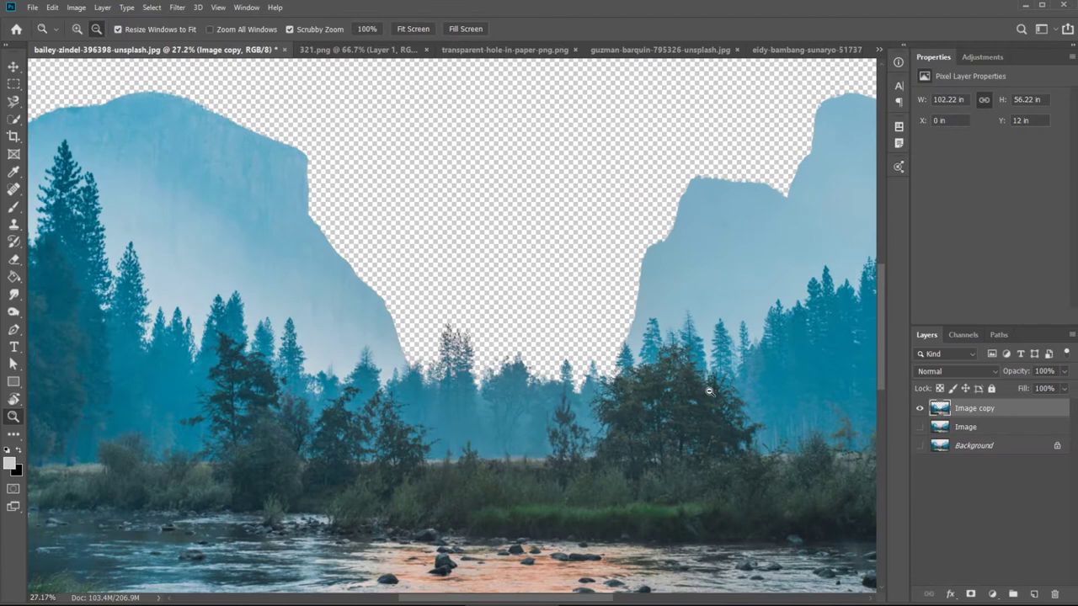
double_click(974, 410)
click(1023, 413)
drag(514, 263, 481, 313)
scroll(506, 365, down, 2)
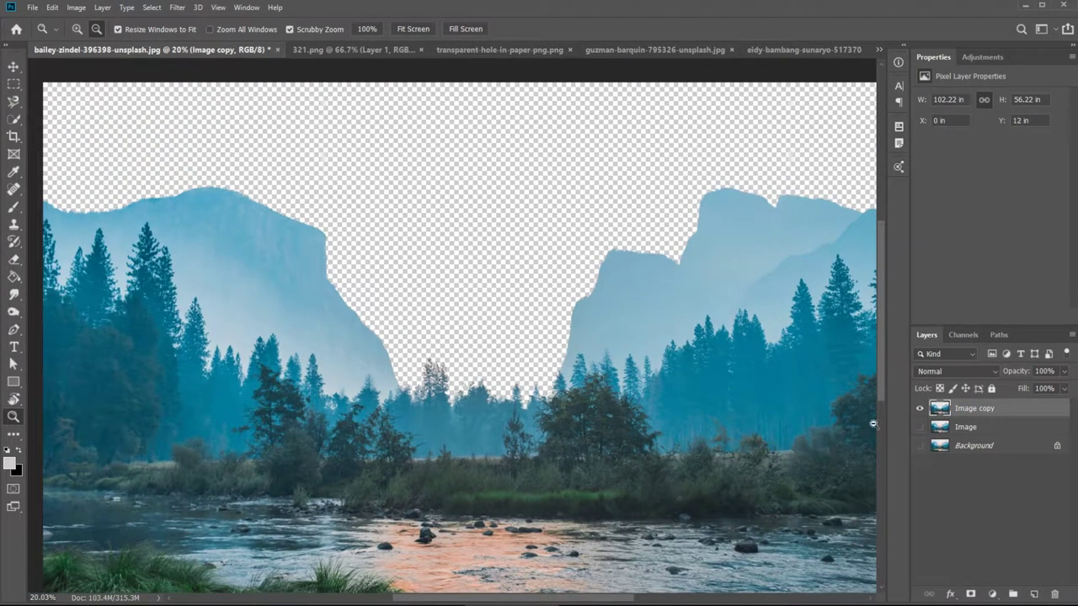
Show only the original Image layer, select it and delete it.
alt+click(920, 428)
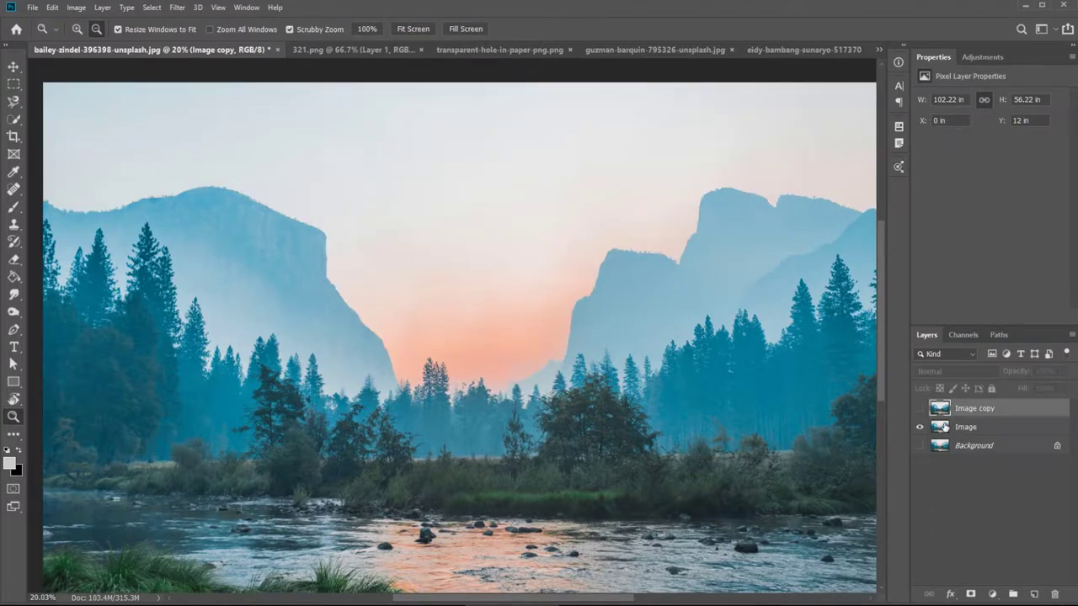
click(969, 430)
mouse_move(625, 384)
mouse_down()
mouse_move(613, 357)
mouse_move(621, 368)
mouse_up()
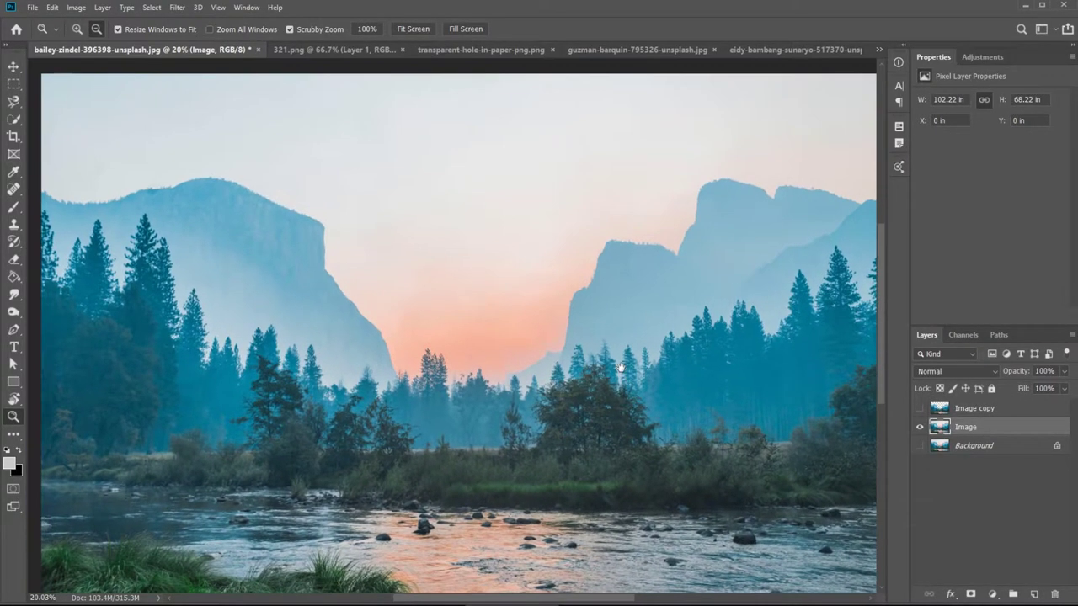
key(Delete)
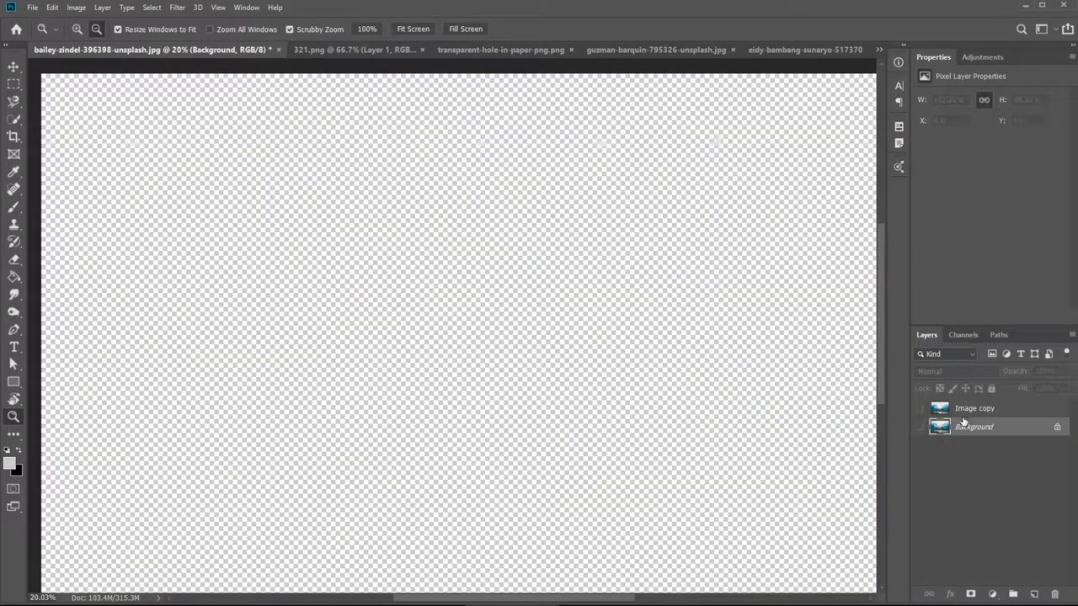
Show the Image copy layer with the cut-out landscape and rename it as image.
click(964, 410)
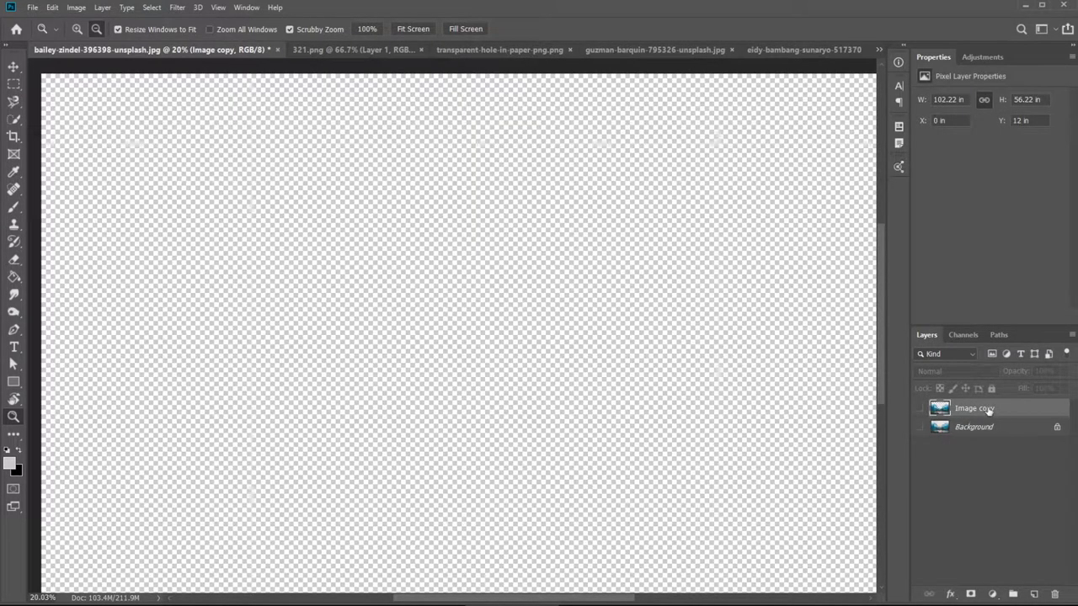
click(921, 408)
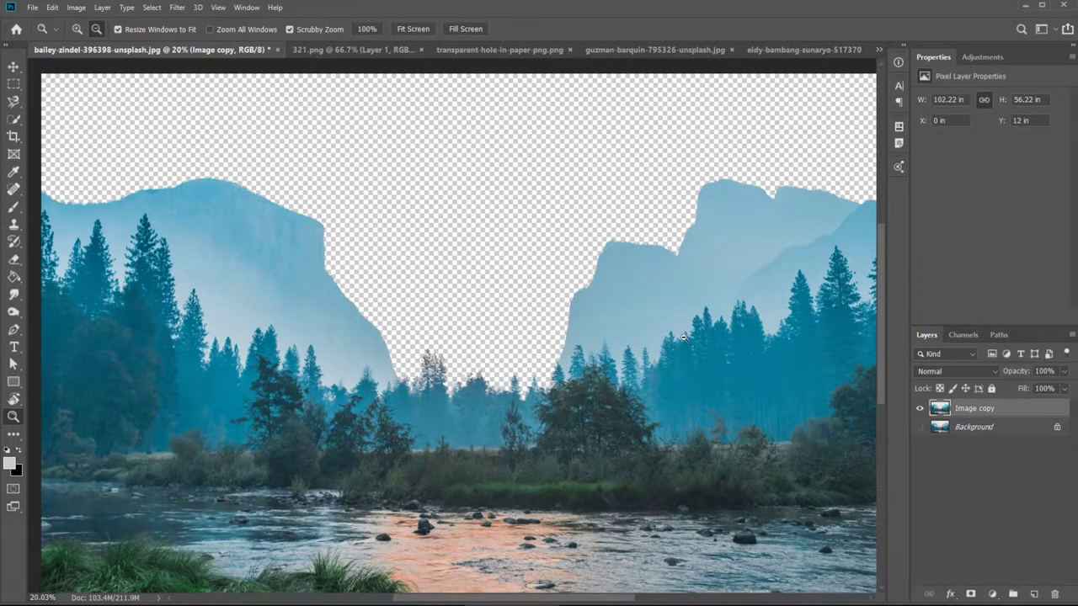
drag(628, 316, 662, 334)
double_click(977, 409)
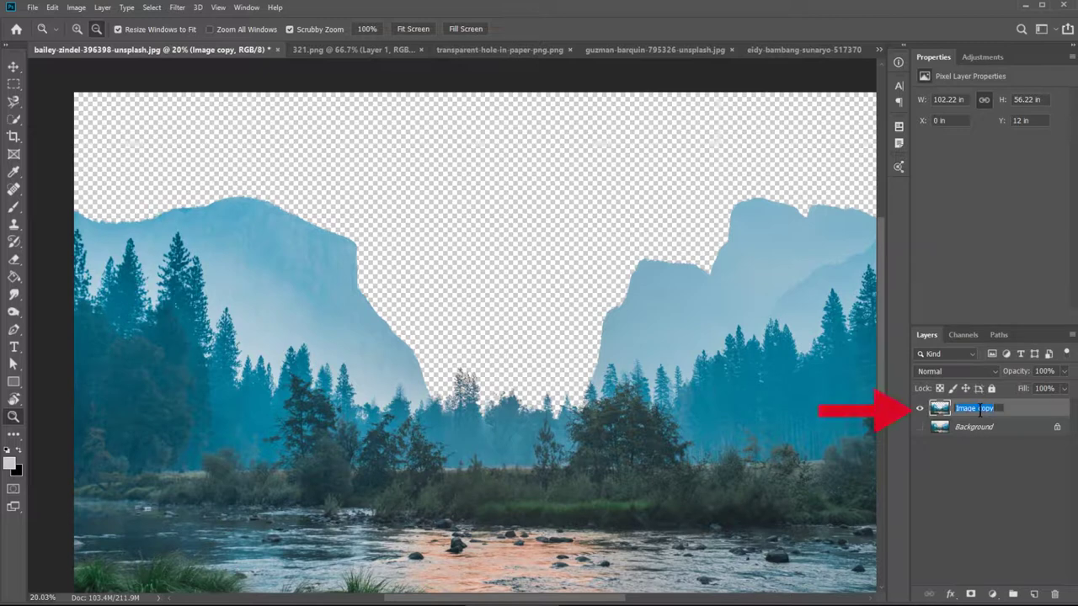
text(image)
key(Return)
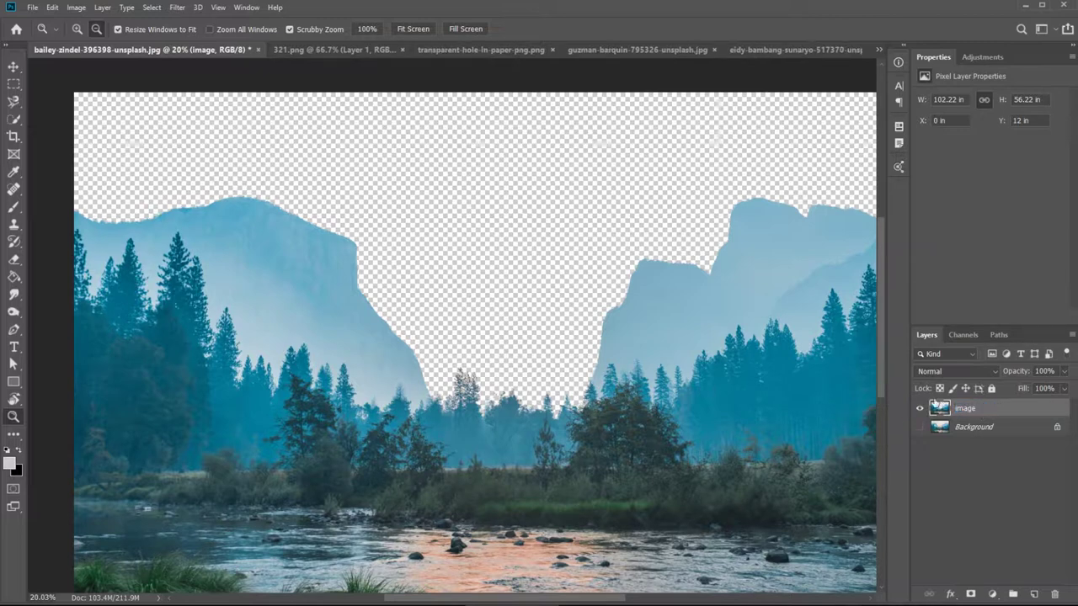
Copy the plain white paper layer from the 321.png document into the landscape photo with the Move tool.
drag(588, 399, 561, 358)
drag(524, 188, 511, 228)
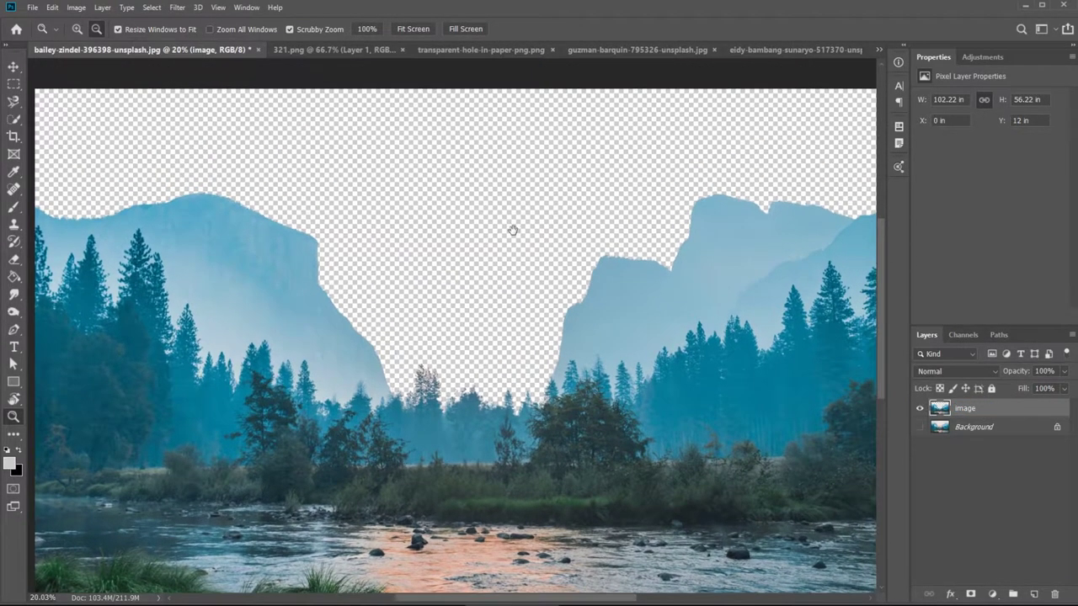
click(331, 53)
key(v)
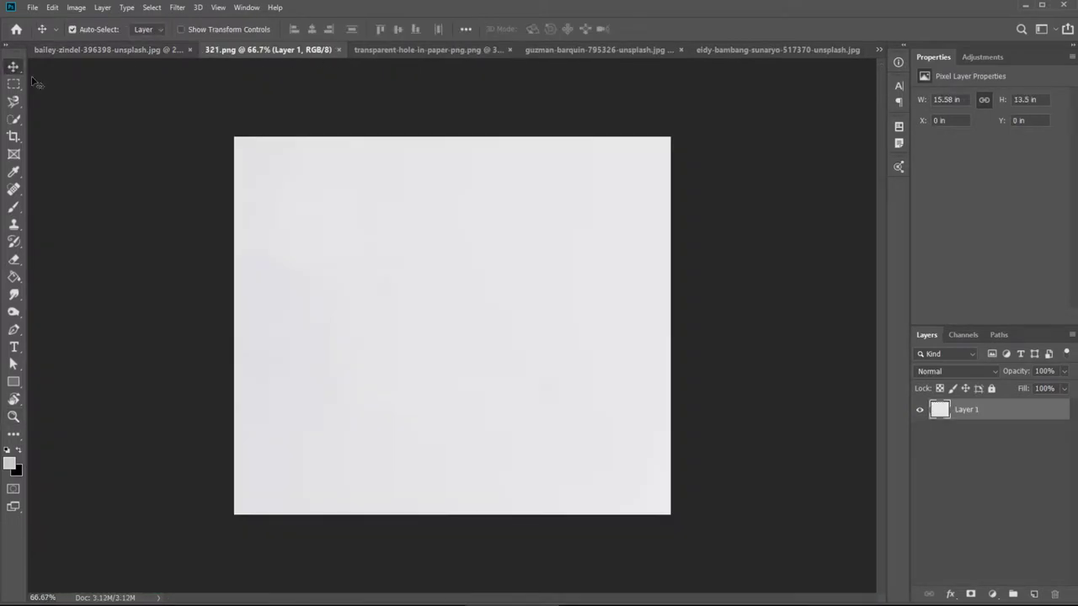
drag(431, 272, 441, 236)
Stretch the white paper layer to about 113.83 in wide and 42.71 in high so it covers the whole sky area.
key(ctrl+t)
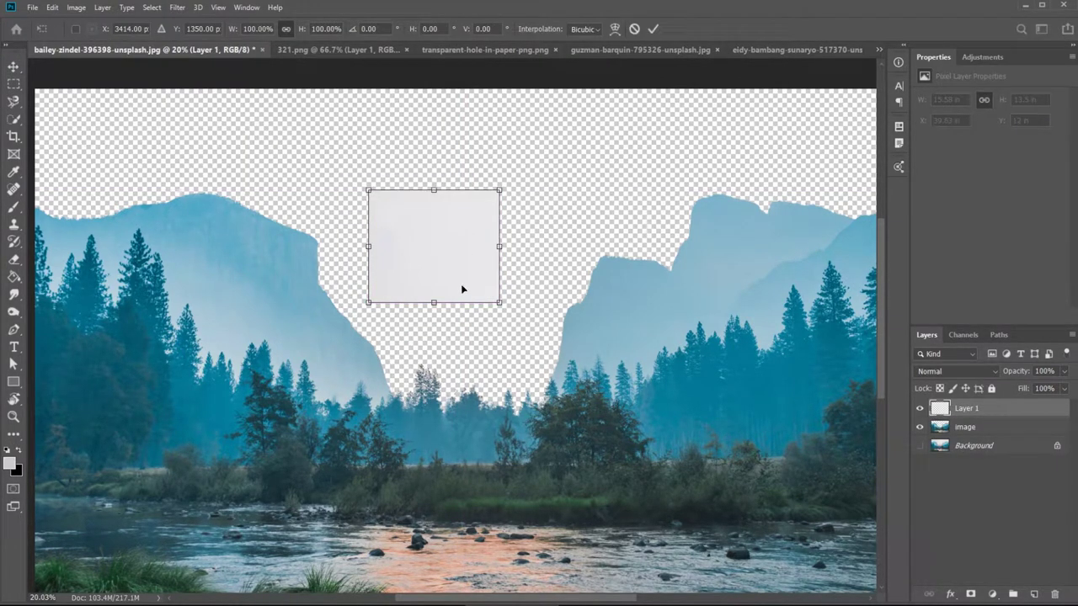
drag(498, 302, 654, 436)
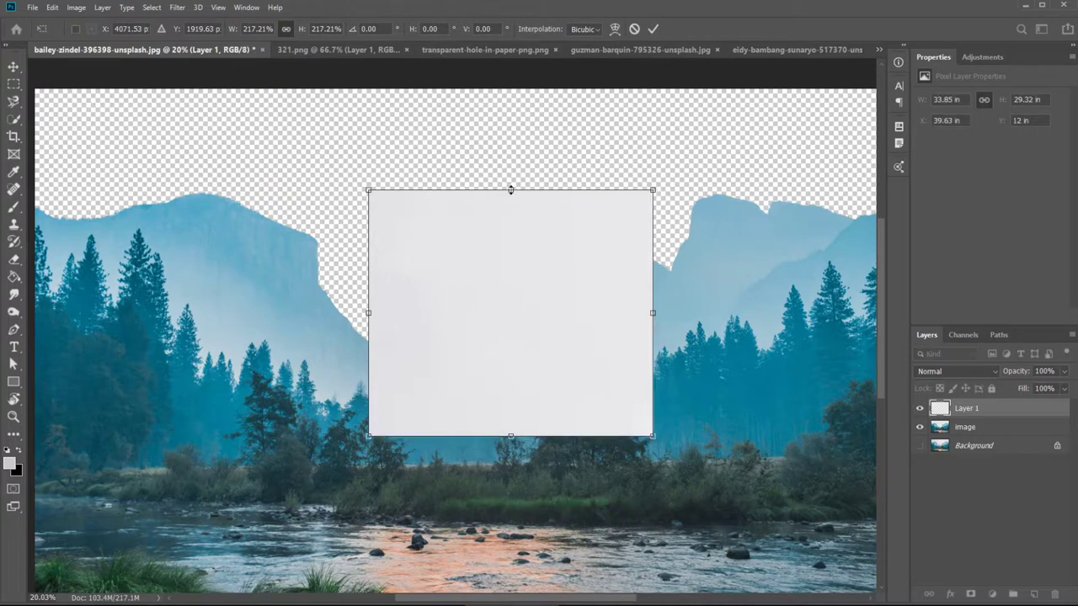
drag(511, 189, 488, 77)
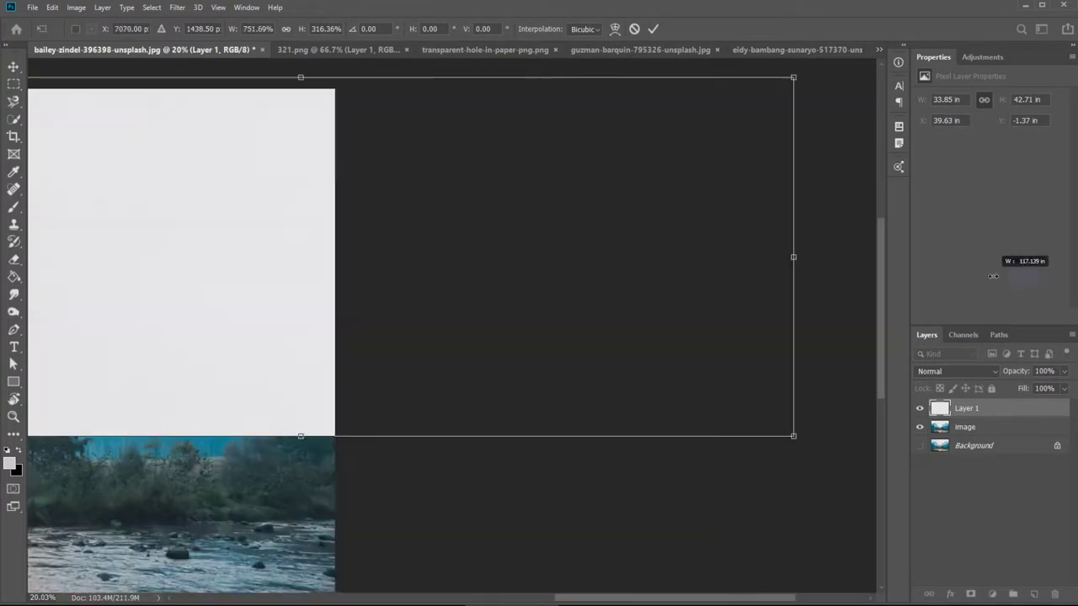
drag(993, 277, 125, 286)
drag(206, 287, 392, 295)
drag(590, 261, 299, 232)
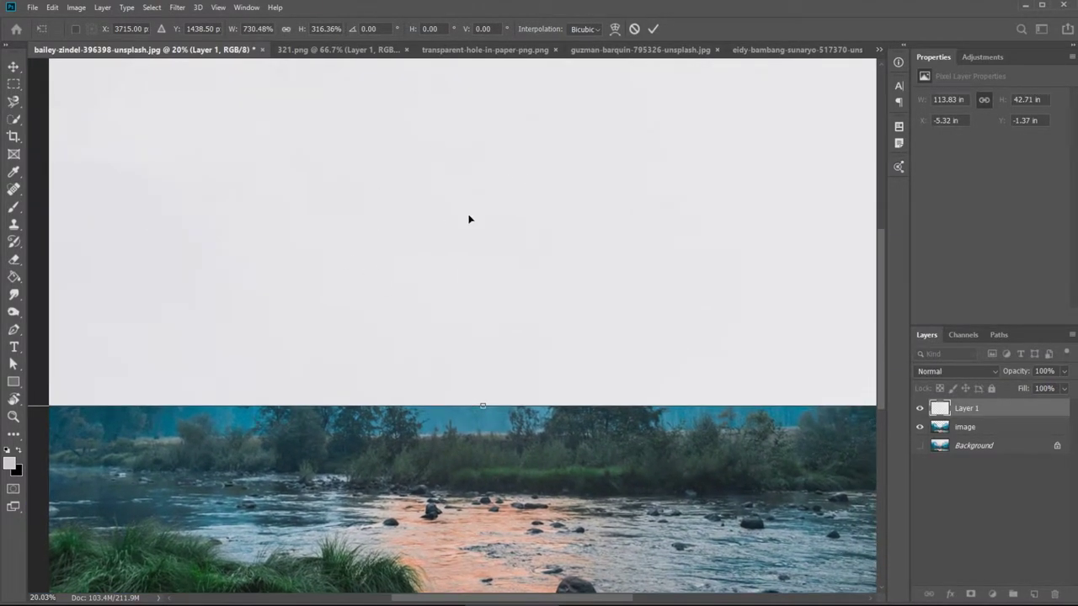
drag(377, 279, 298, 290)
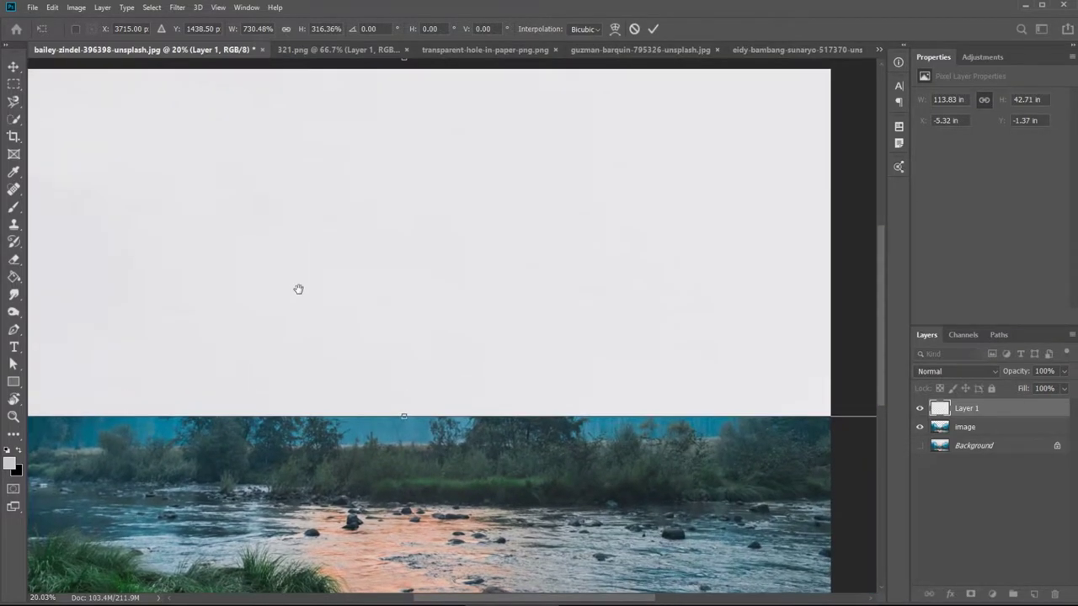
key(Return)
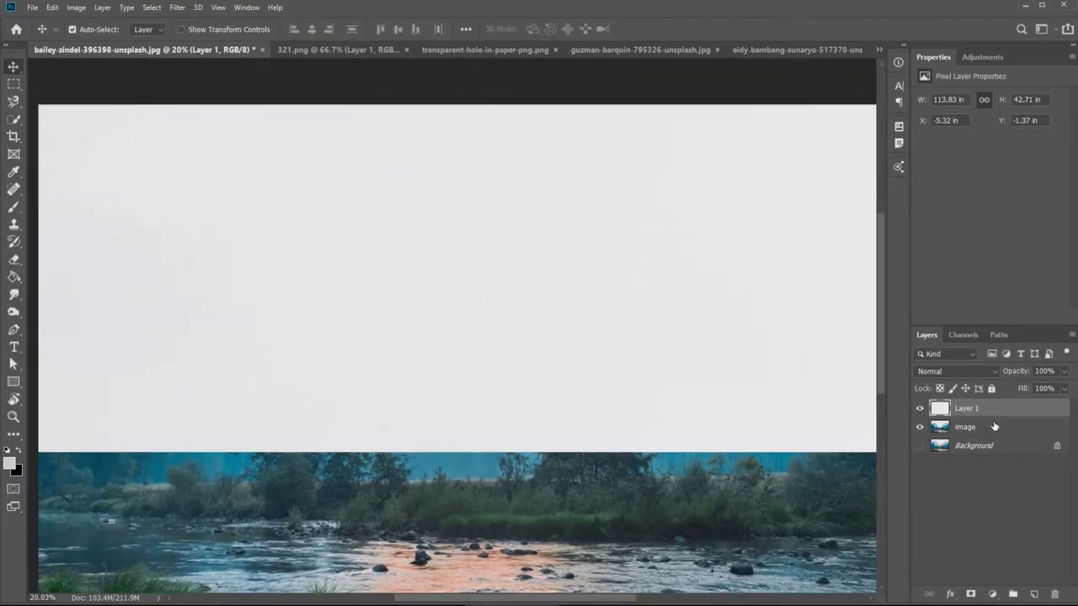
Move the white paper layer below the image layer and rename it as Sky.
drag(976, 416, 975, 439)
key(alt+space)
mouse_move(667, 425)
mouse_down()
mouse_move(678, 397)
mouse_move(635, 414)
mouse_move(616, 394)
mouse_move(635, 388)
mouse_up()
mouse_move(640, 385)
mouse_down()
mouse_move(662, 380)
mouse_move(638, 290)
mouse_move(637, 364)
mouse_up()
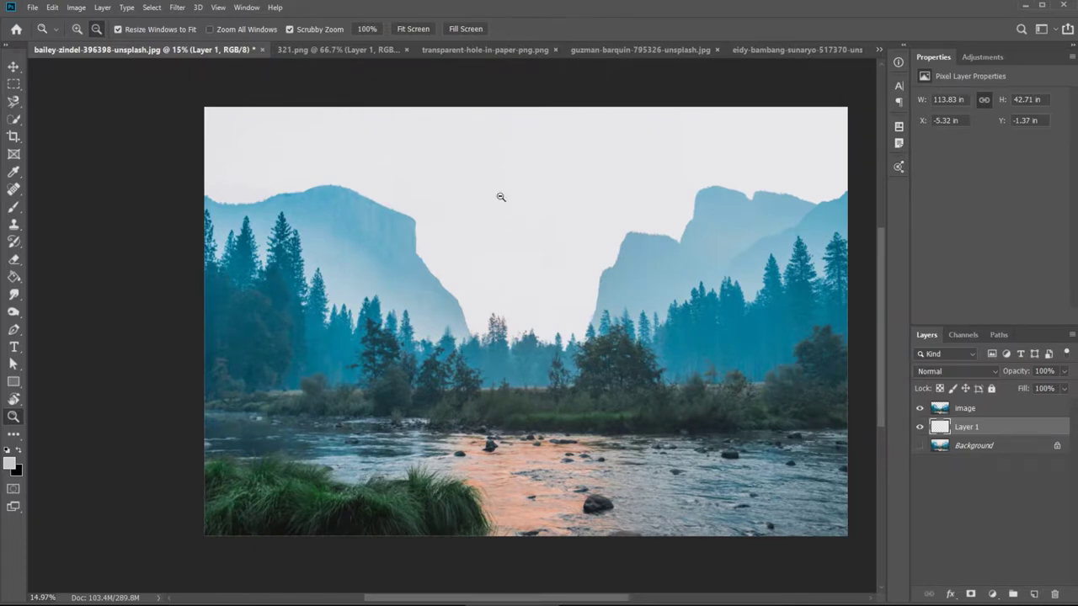
drag(523, 197, 514, 228)
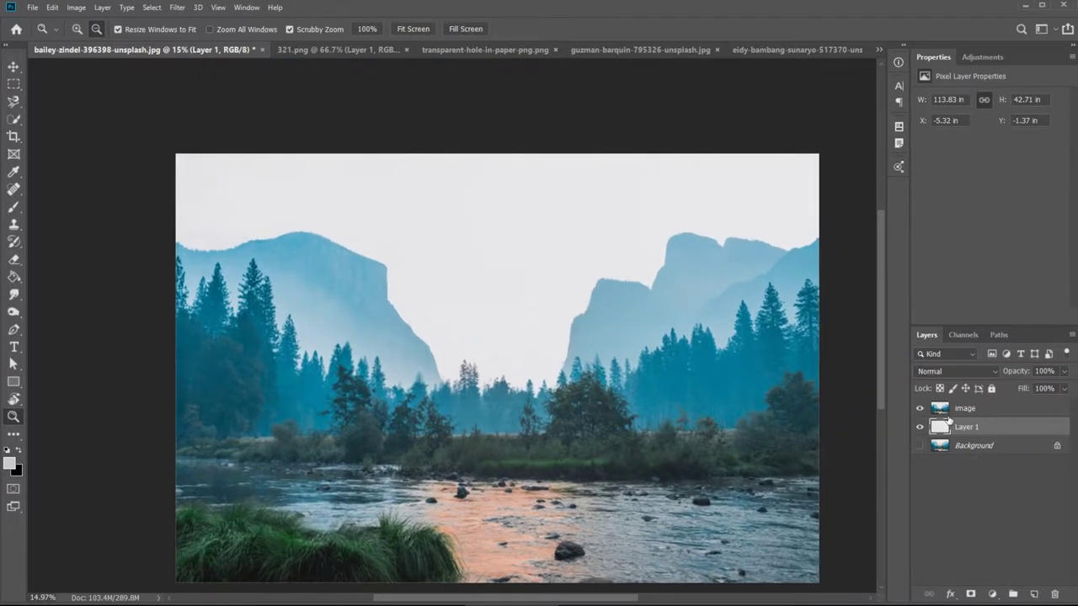
double_click(966, 427)
text(d)
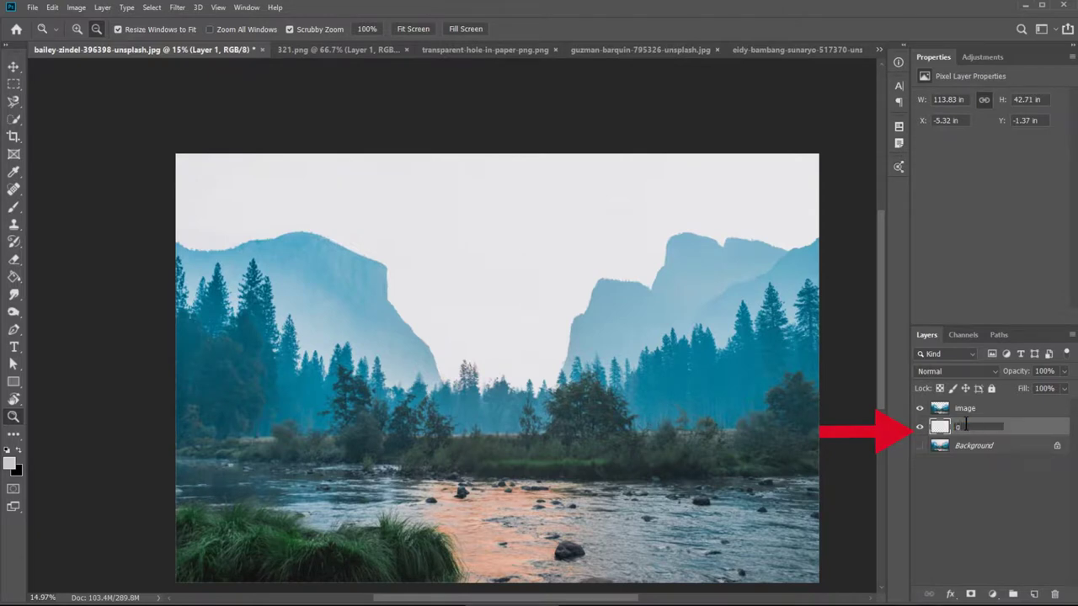
key(Return)
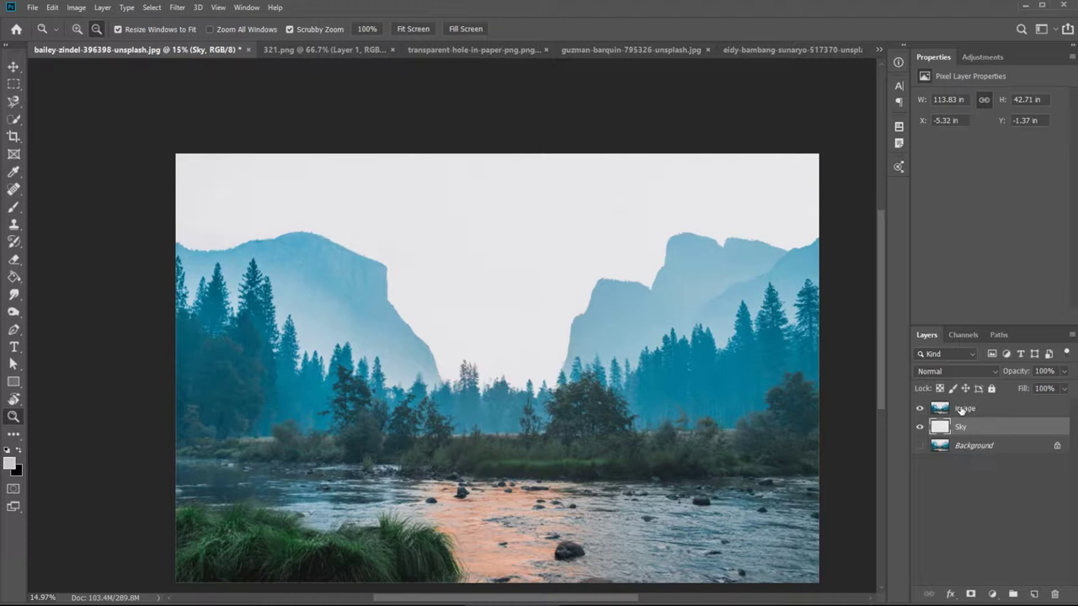
Copy the torn-paper hole from transparent-hole-in-paper-png.png into the landscape document above Sky and position it between the two mountains.
click(430, 52)
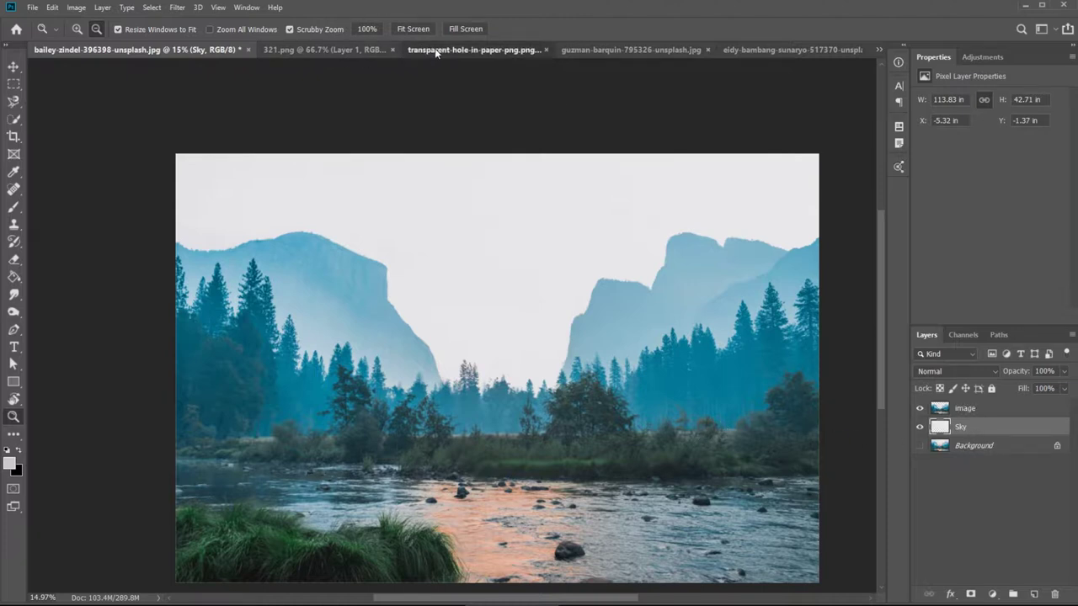
click(13, 65)
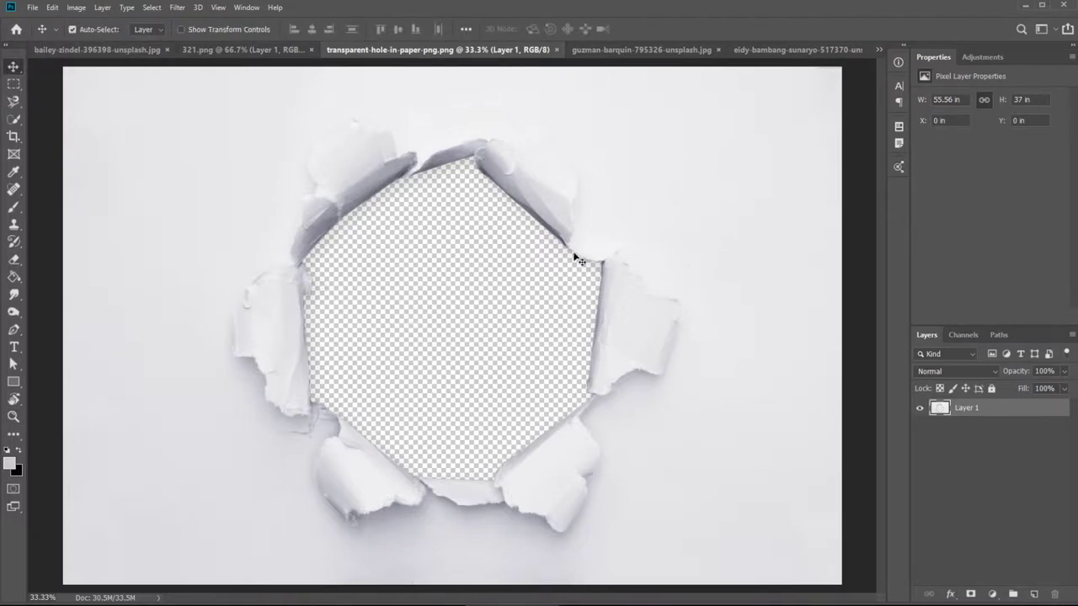
drag(704, 217, 219, 70)
drag(135, 51, 539, 308)
drag(572, 246, 544, 208)
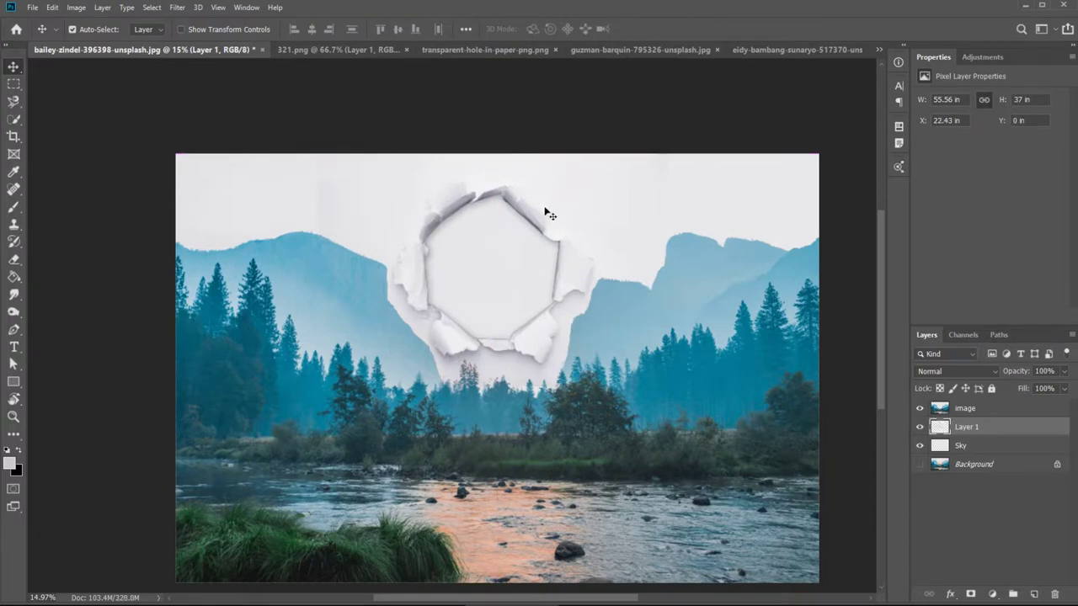
key(ctrl+t)
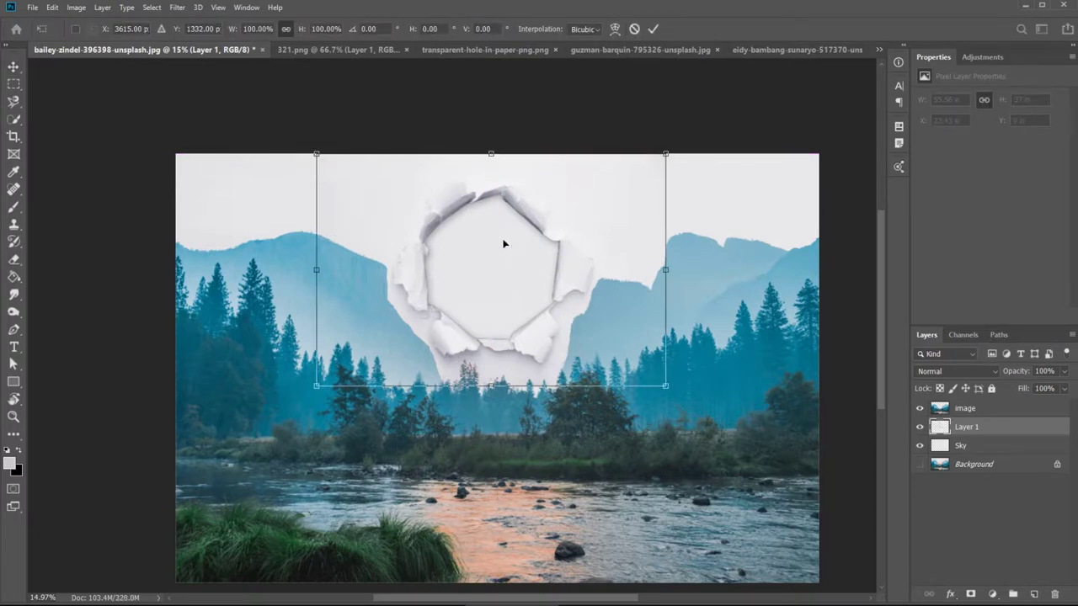
key(Return)
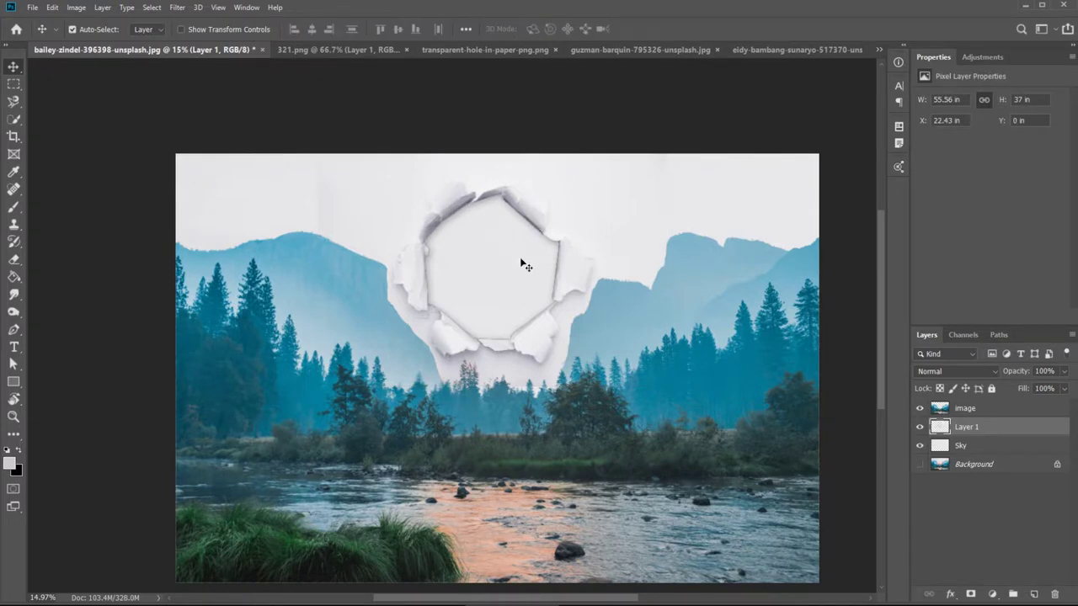
drag(546, 322, 571, 265)
drag(586, 337, 585, 431)
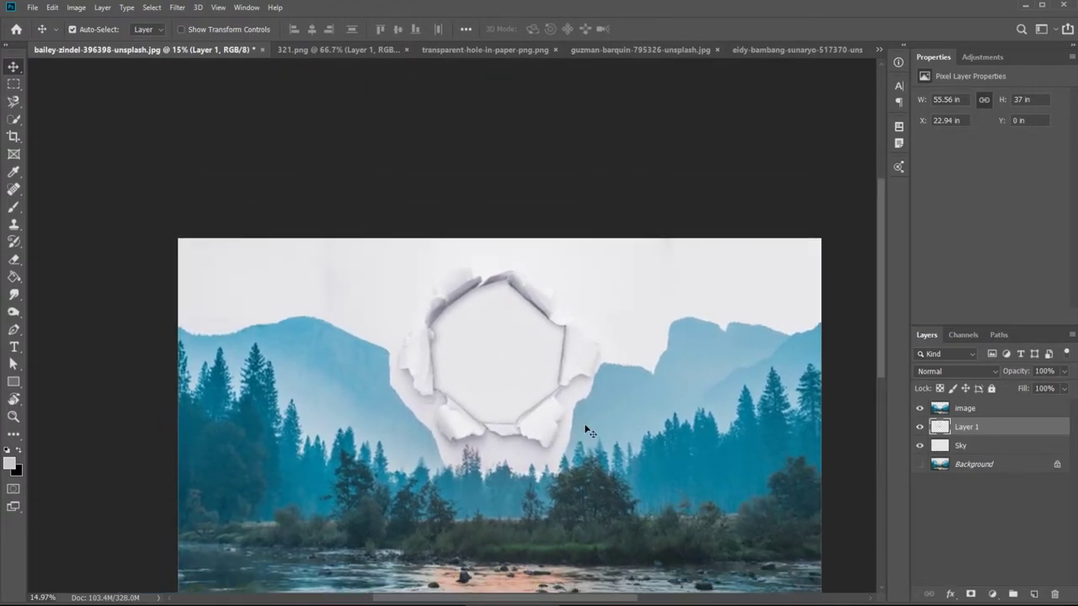
Toggle the Sky layer's visibility to compare the paper hole with and without the white backing.
drag(504, 390, 548, 364)
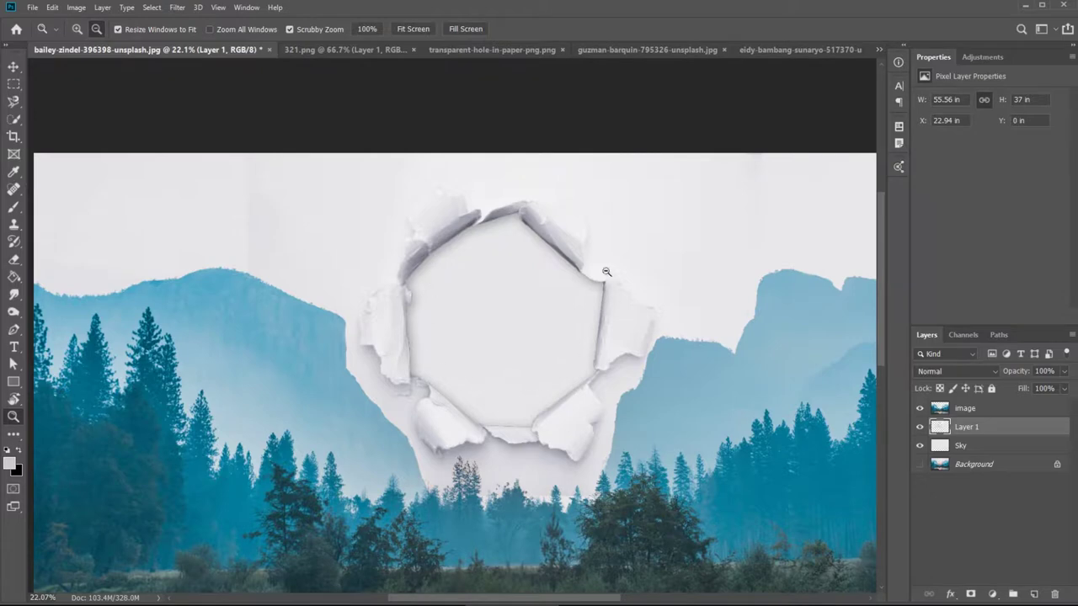
drag(474, 267, 517, 323)
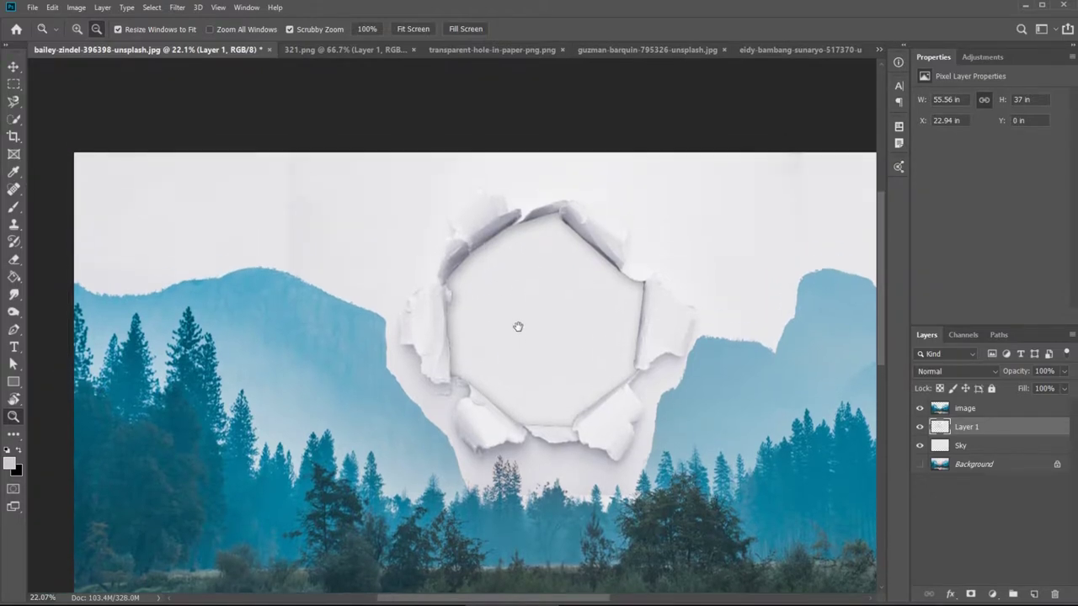
click(921, 446)
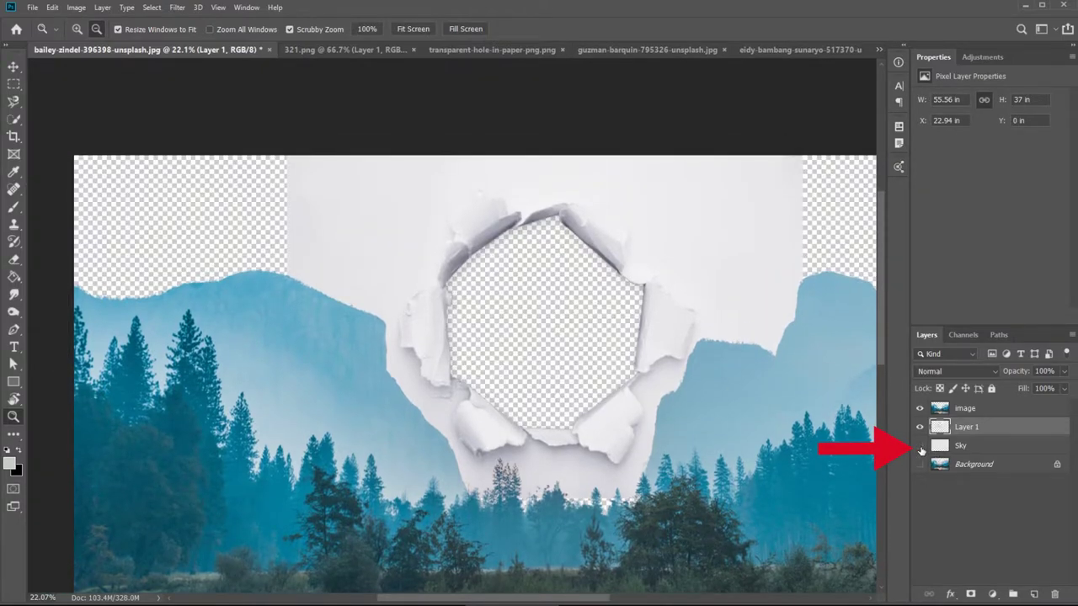
click(920, 446)
click(921, 446)
click(921, 447)
click(921, 446)
click(921, 446)
click(921, 446)
click(920, 446)
Rename the torn-paper layer as Paper hole.
click(964, 446)
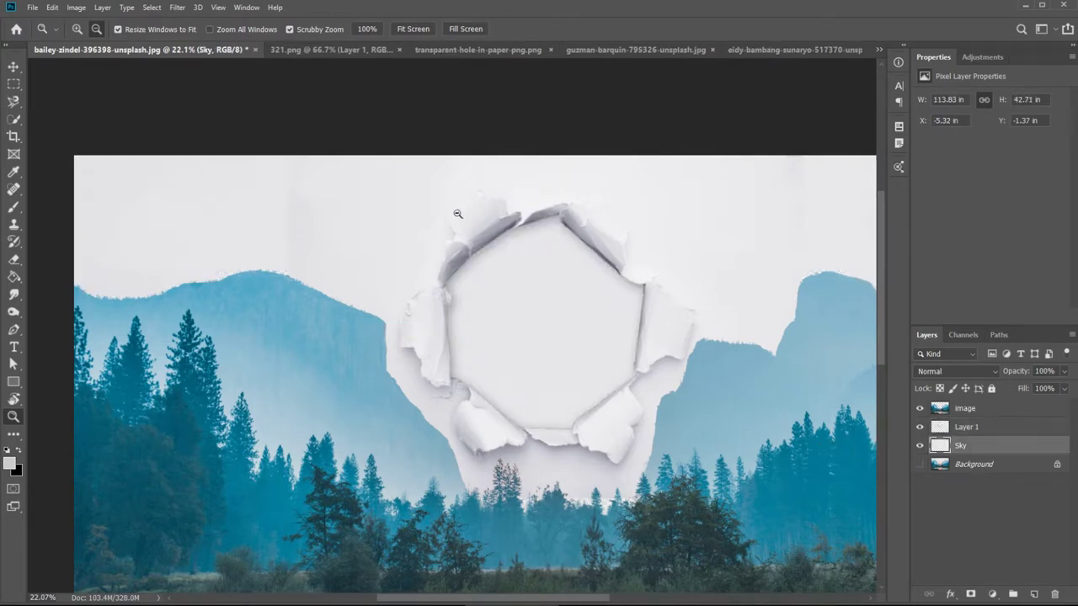
key(e)
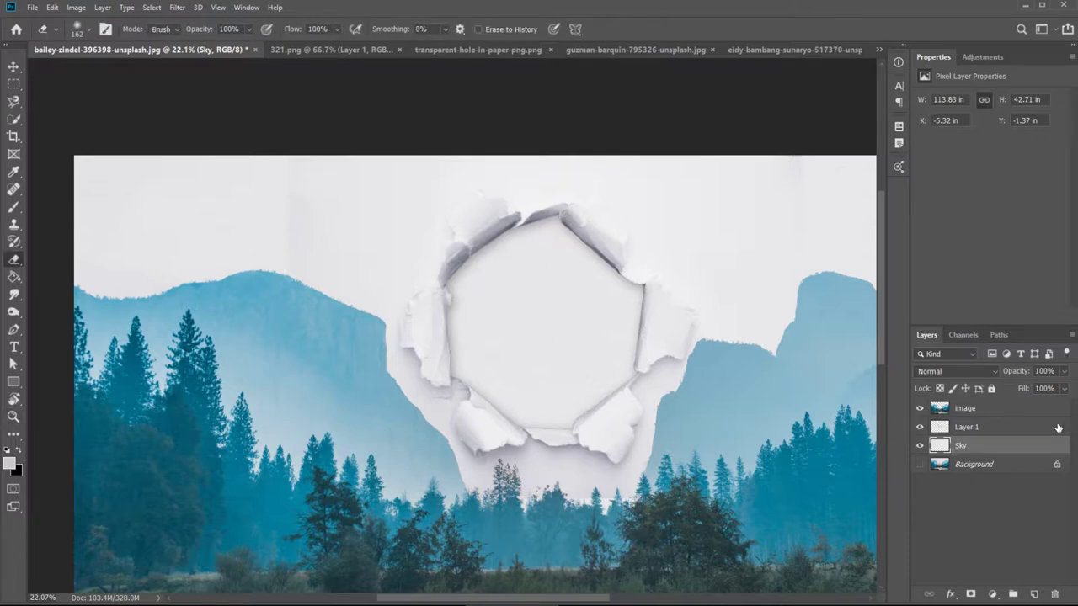
double_click(966, 427)
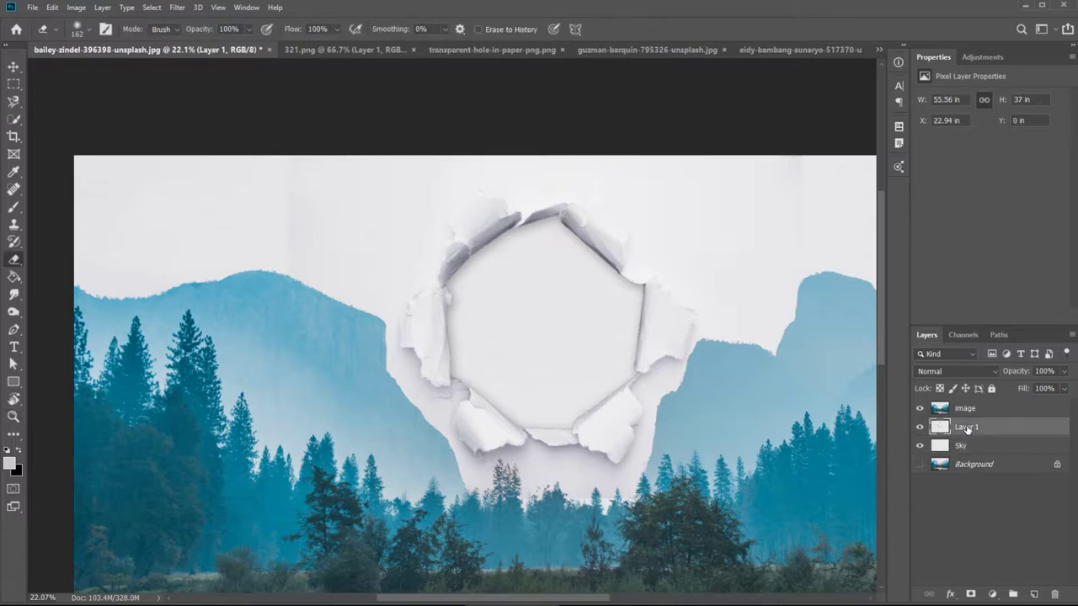
text(Hoper hole)
key(Return)
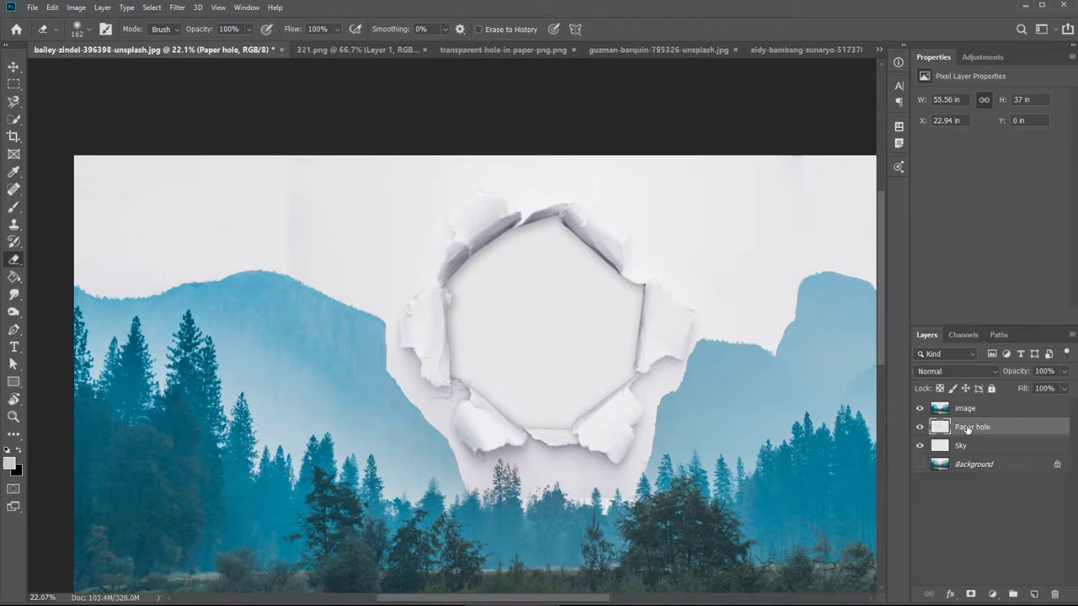
Erase the part of the Sky layer inside the paper hole with the Eraser Tool.
click(960, 448)
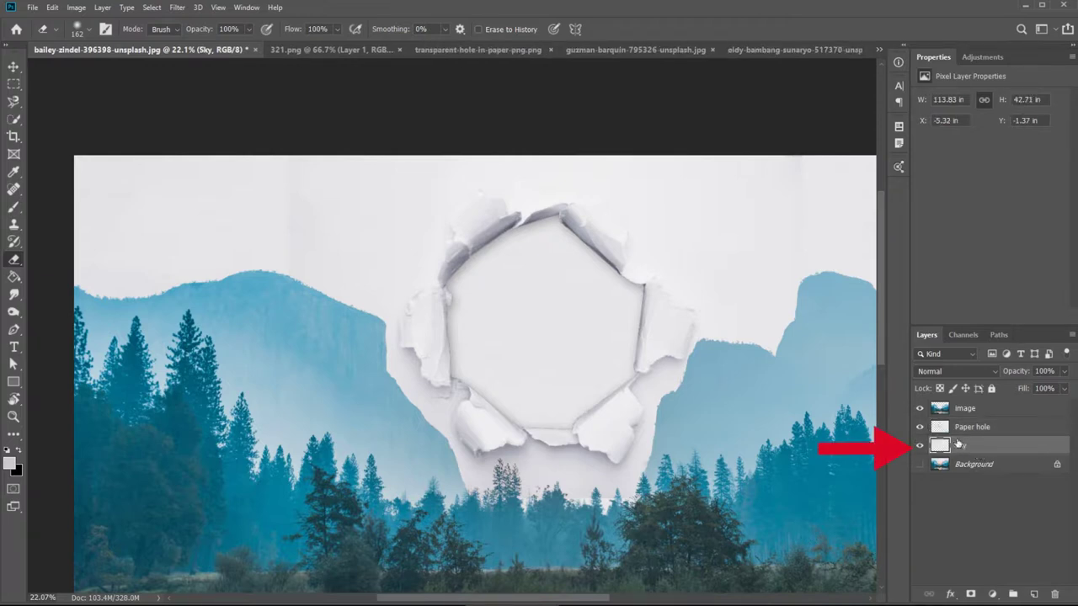
right_click(12, 261)
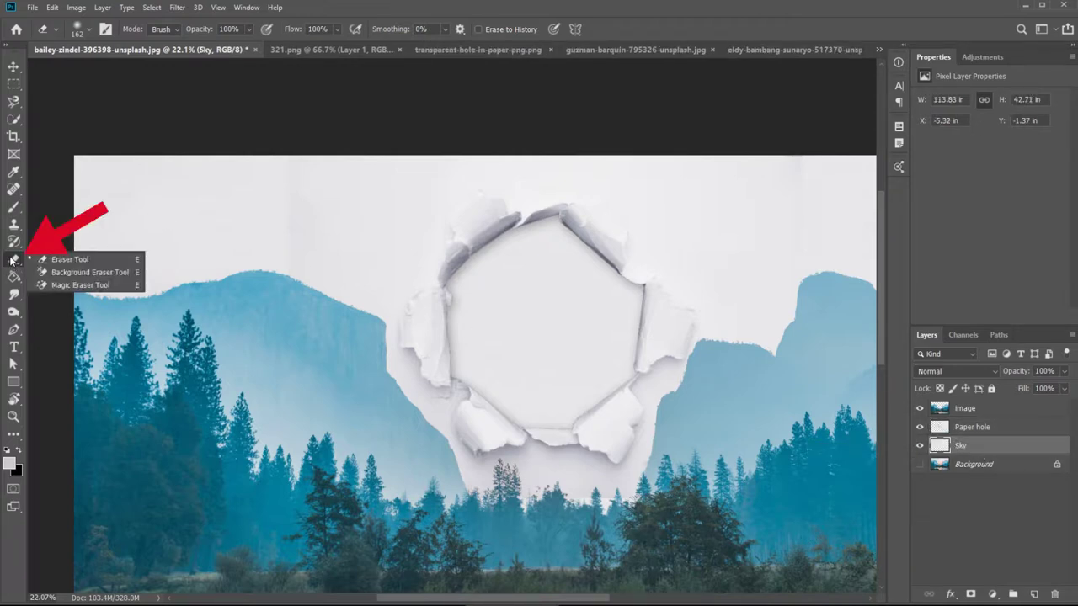
click(12, 261)
mouse_move(481, 269)
mouse_down()
mouse_move(447, 307)
mouse_move(466, 374)
mouse_move(544, 419)
mouse_move(580, 423)
mouse_move(619, 383)
mouse_move(638, 296)
mouse_move(551, 225)
mouse_move(467, 266)
mouse_move(455, 359)
mouse_move(478, 284)
mouse_move(494, 365)
mouse_move(550, 392)
mouse_move(573, 395)
mouse_move(584, 323)
mouse_move(556, 349)
mouse_move(544, 322)
mouse_move(605, 287)
mouse_move(526, 282)
mouse_move(539, 249)
mouse_move(601, 278)
mouse_move(488, 253)
mouse_up()
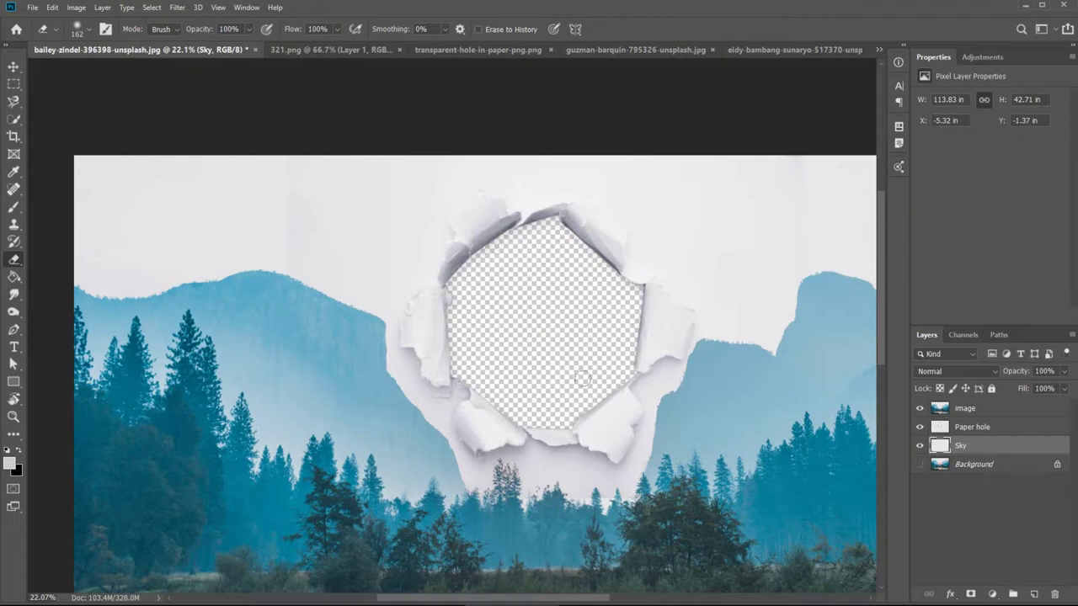
Copy the moon photo (file ending 795326-unsplash.jpg) into the landscape document between Sky and Paper hole, positioning the moon inside the hole.
mouse_move(597, 360)
mouse_down()
mouse_move(560, 297)
mouse_move(496, 286)
mouse_move(507, 328)
mouse_up()
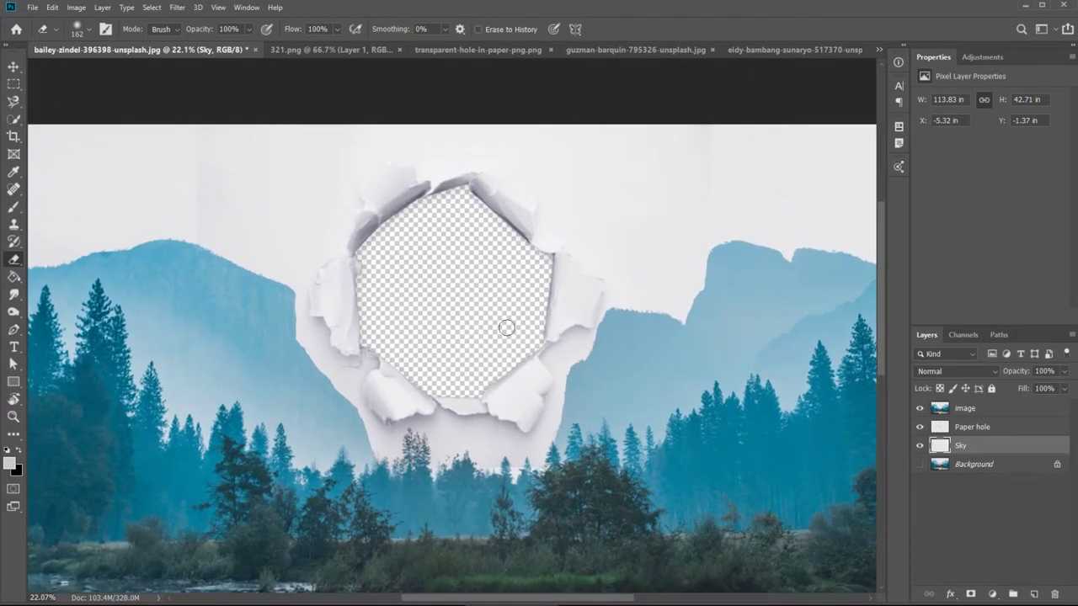
key(z)
mouse_move(550, 355)
mouse_down()
mouse_move(526, 359)
mouse_move(538, 360)
mouse_up()
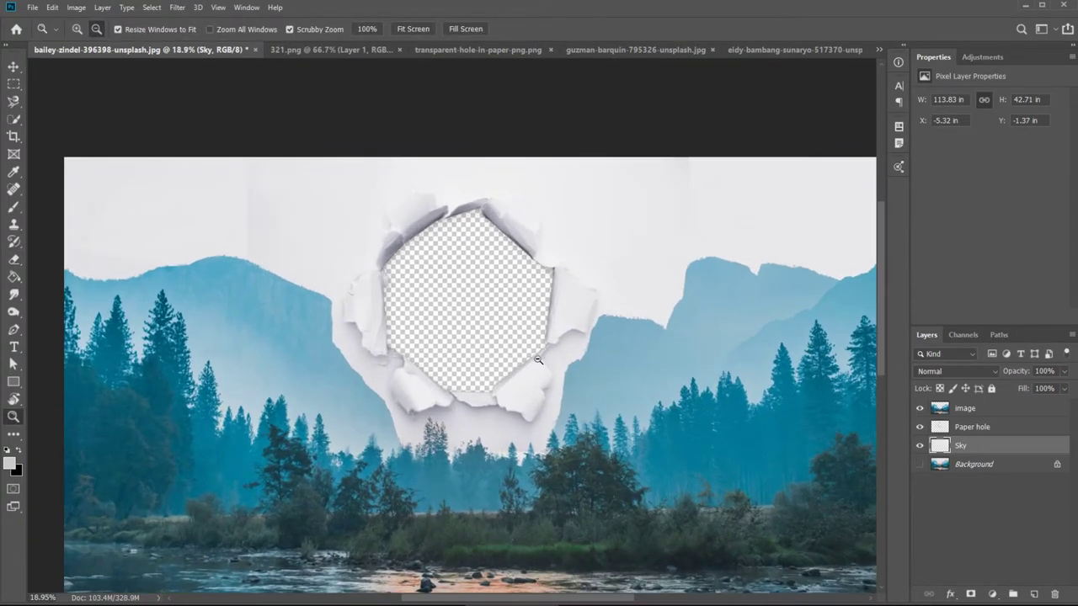
click(508, 55)
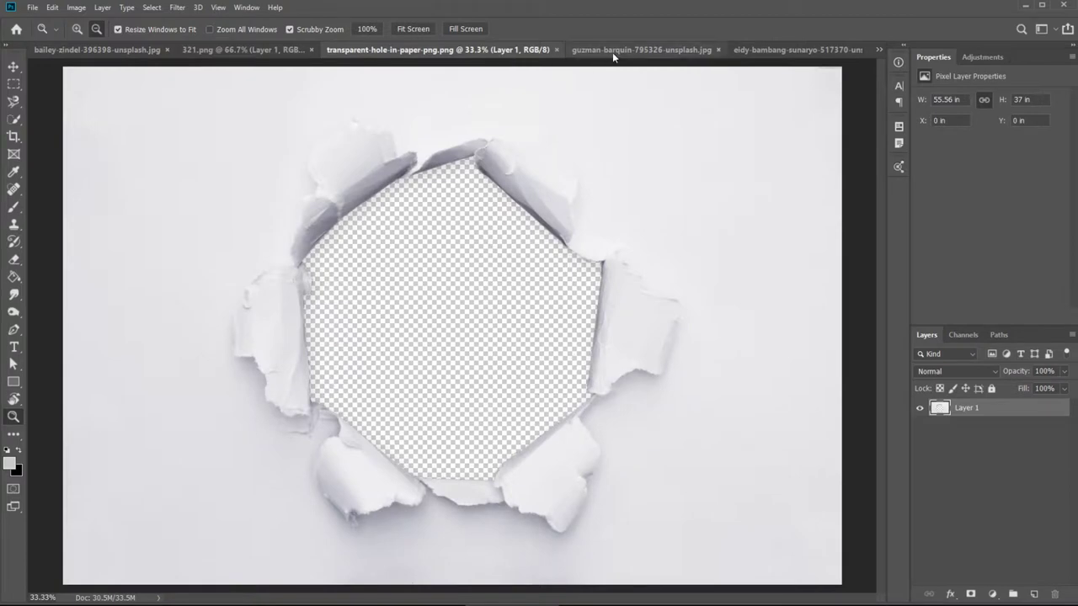
click(613, 52)
click(13, 66)
drag(574, 248, 532, 331)
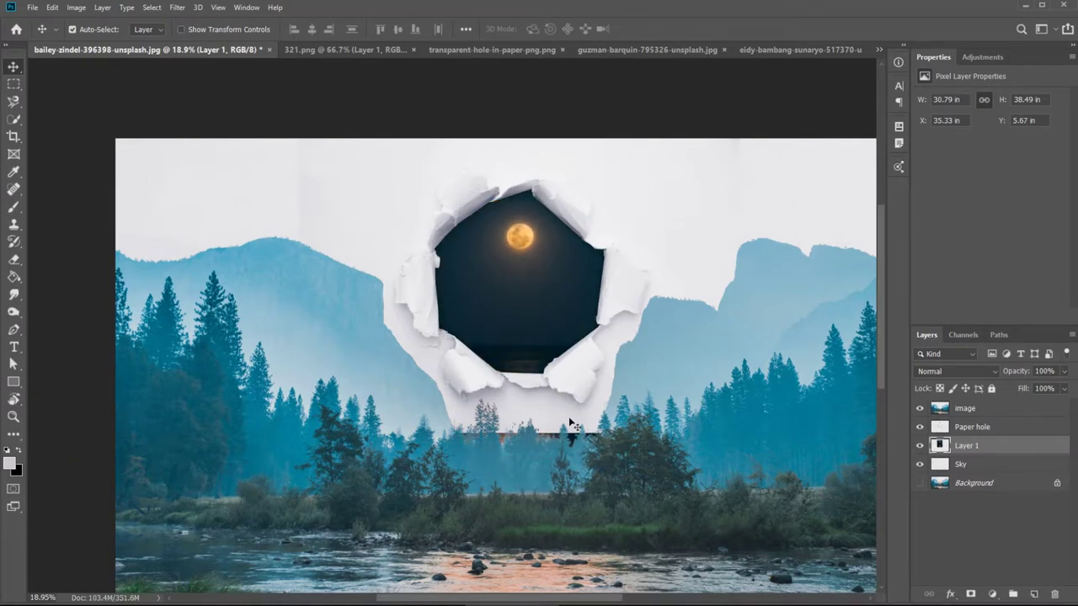
mouse_move(515, 321)
mouse_down()
mouse_move(510, 287)
mouse_move(524, 317)
mouse_move(511, 325)
mouse_move(523, 321)
mouse_up()
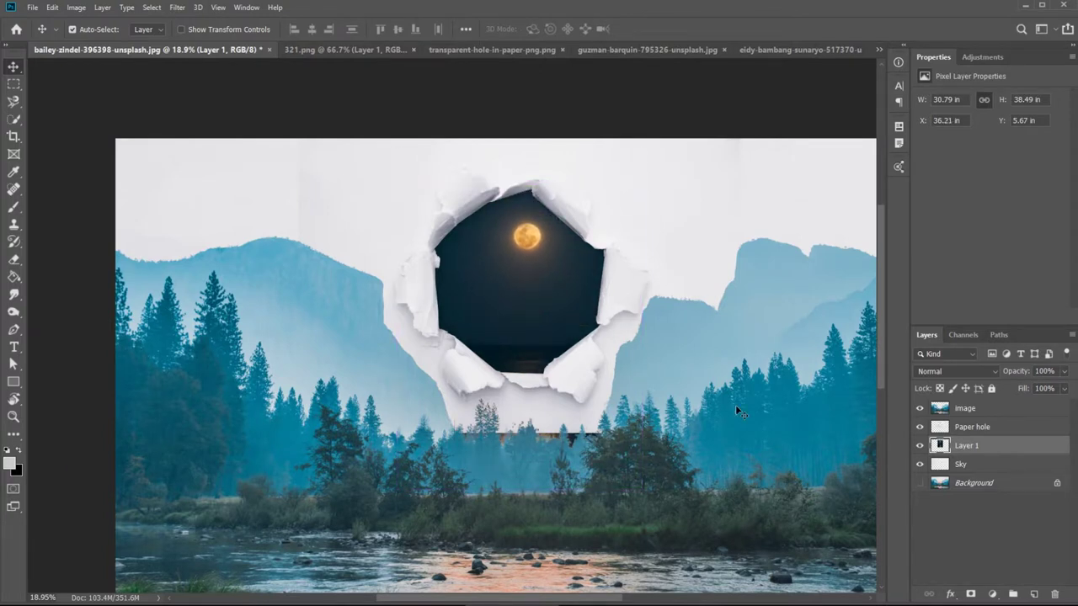
Rename the newly added moon photo layer as Moon.
click(963, 470)
double_click(965, 445)
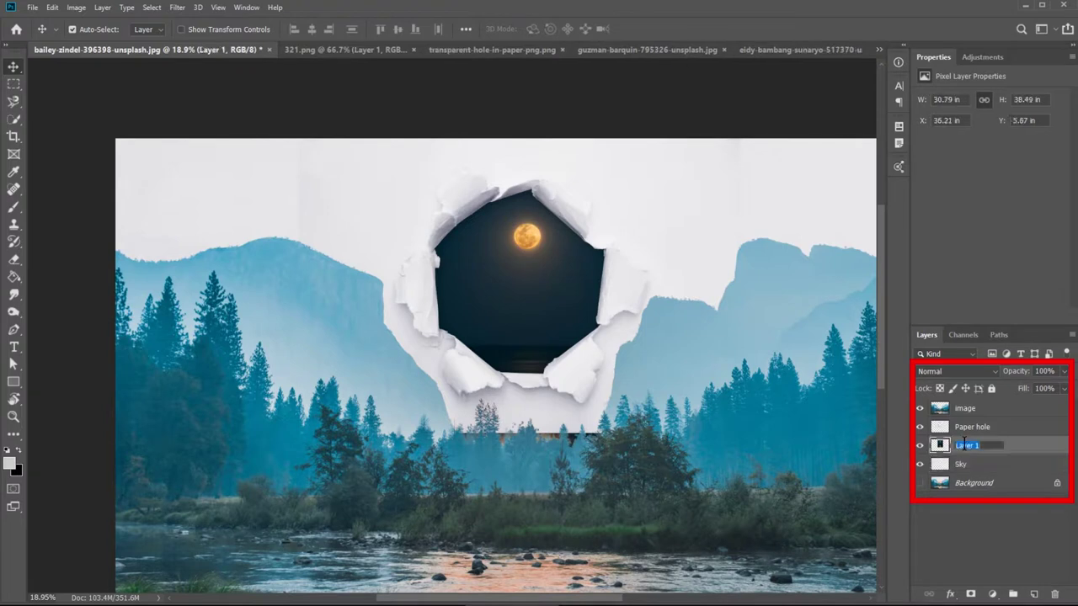
text(Moon)
key(Return)
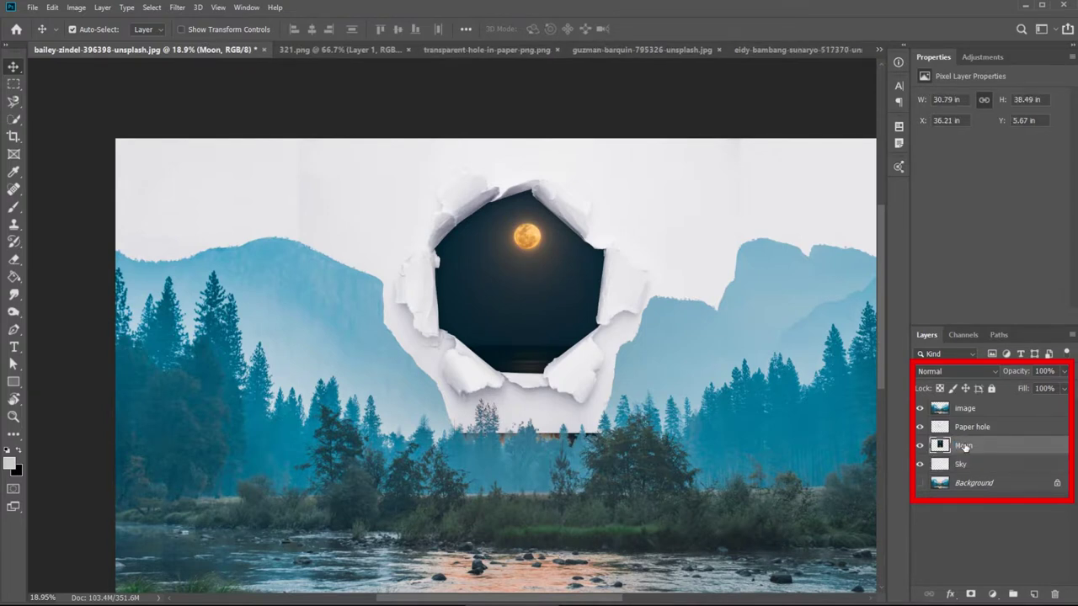
Move the Moon layer below the Sky layer in the stacking order.
click(966, 466)
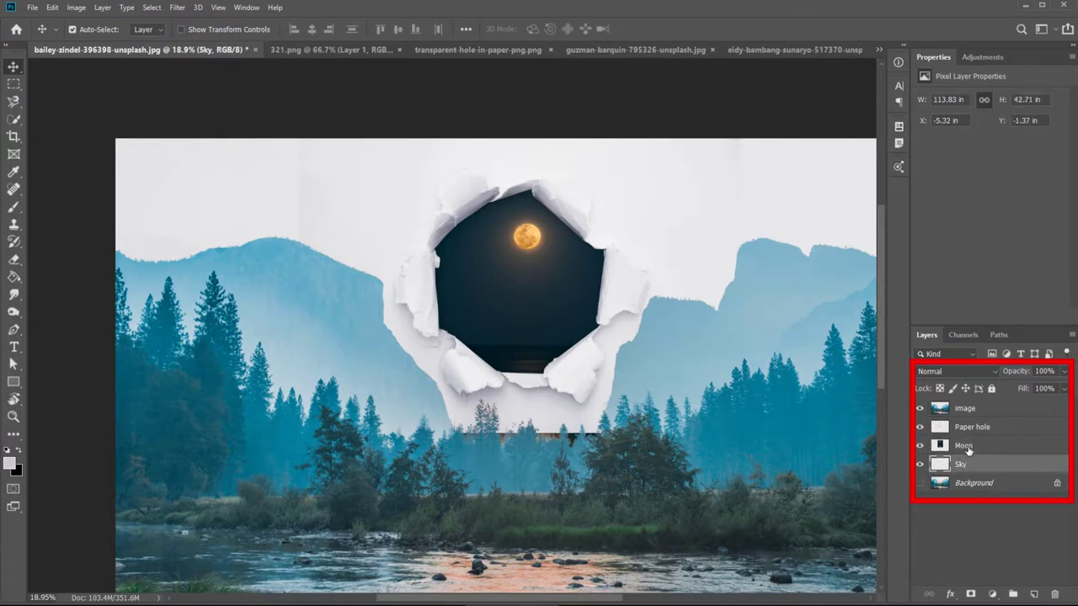
click(968, 448)
drag(969, 448, 970, 474)
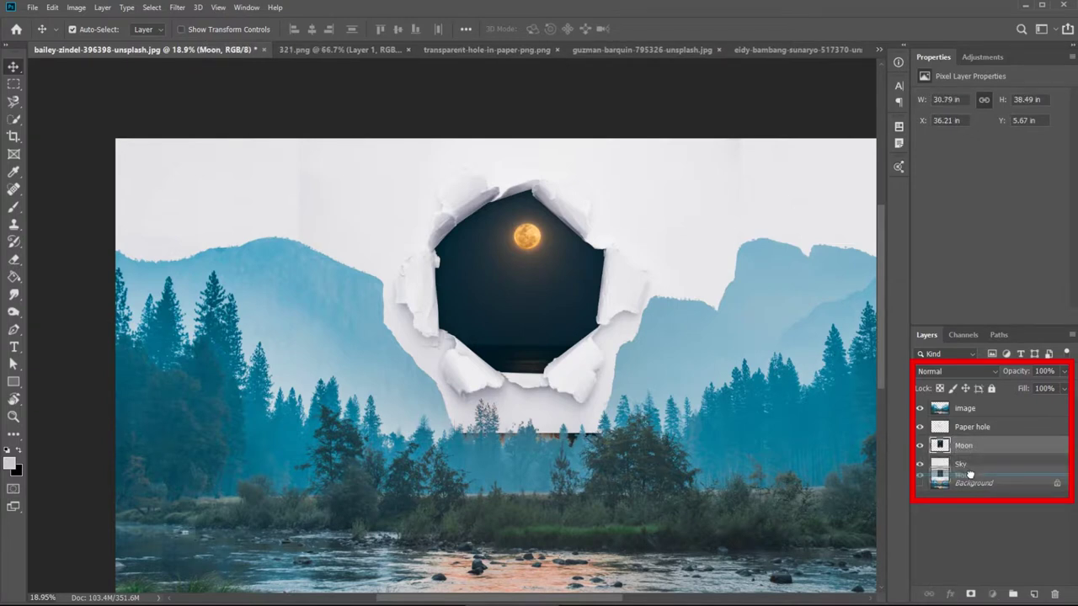
mouse_move(971, 474)
mouse_down()
mouse_move(972, 450)
mouse_move(977, 477)
mouse_up()
Review the stacking order by selecting the image, Paper hole, Sky and Moon layers in turn.
click(971, 411)
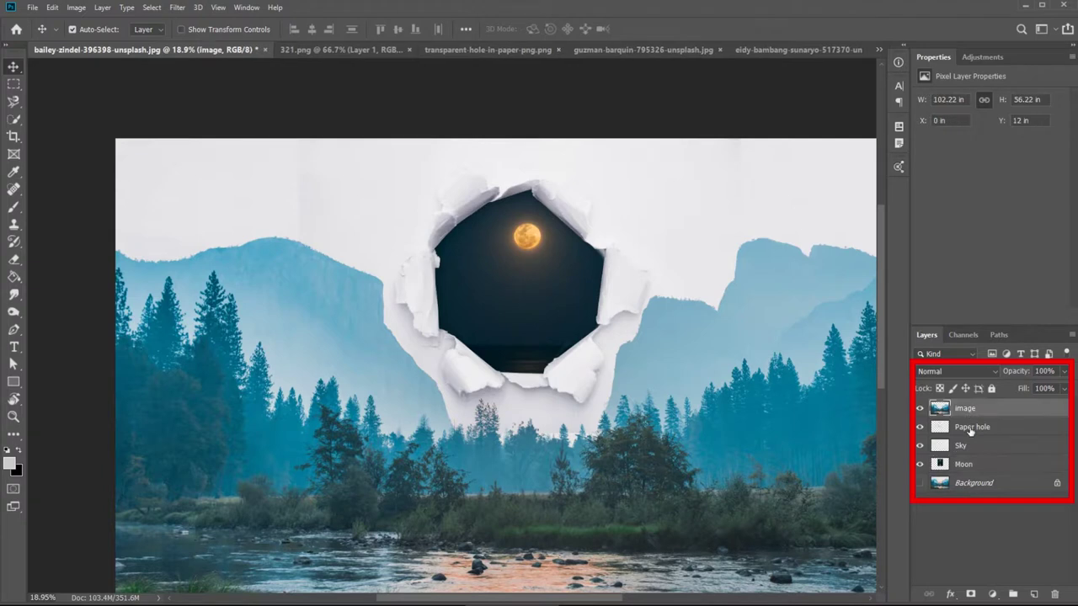
click(972, 429)
click(971, 447)
click(969, 465)
click(972, 411)
click(973, 428)
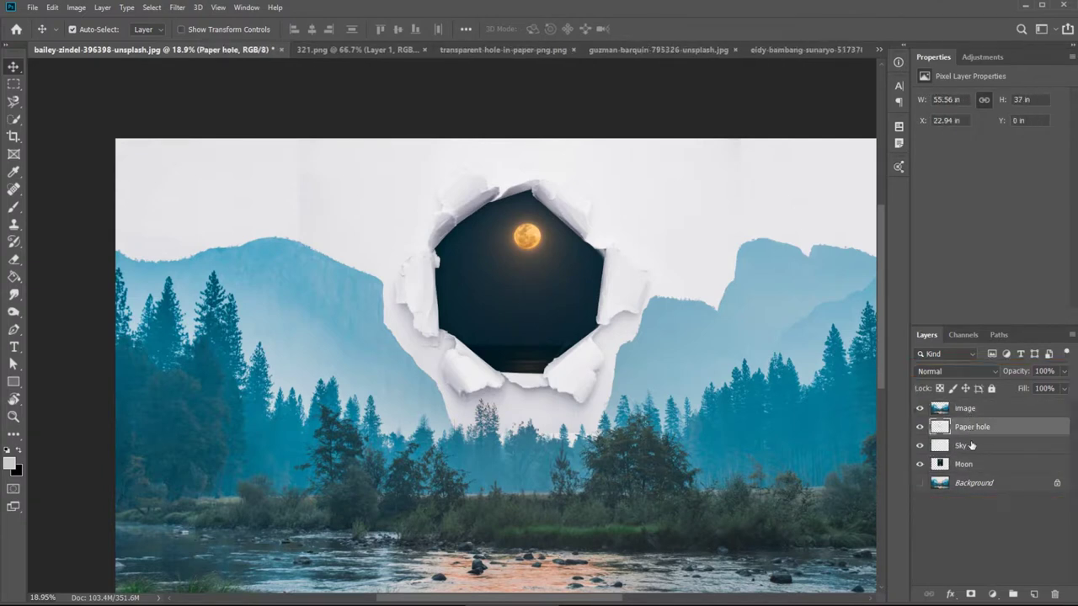
click(972, 446)
click(972, 466)
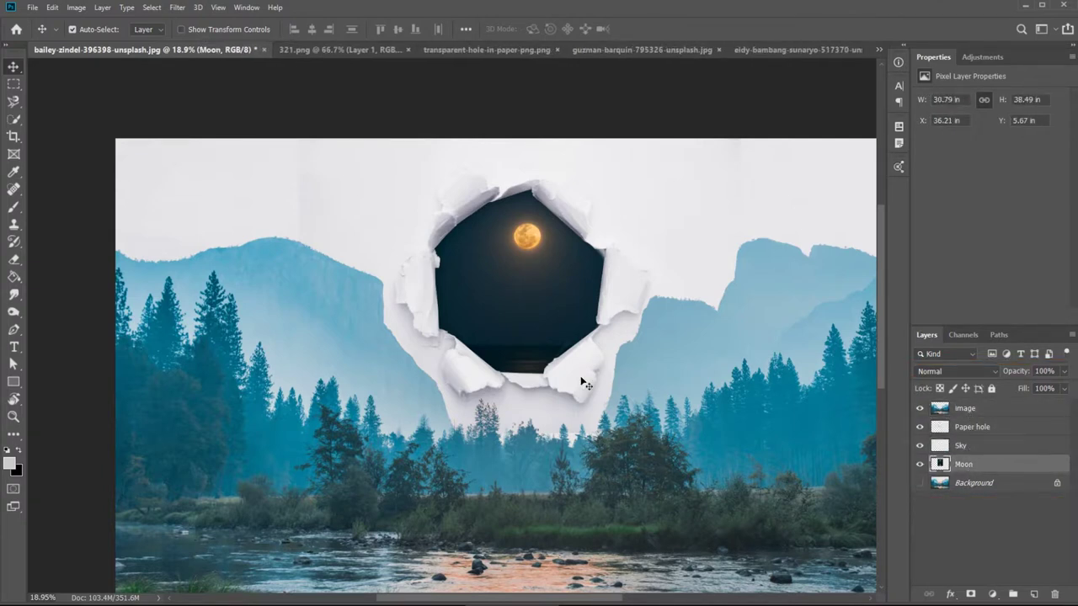
Enlarge the Moon layer with Free Transform to about 71 x 89 in and position the moon in the upper middle of the paper hole.
mouse_move(557, 304)
mouse_down()
mouse_move(548, 279)
mouse_move(543, 308)
mouse_up()
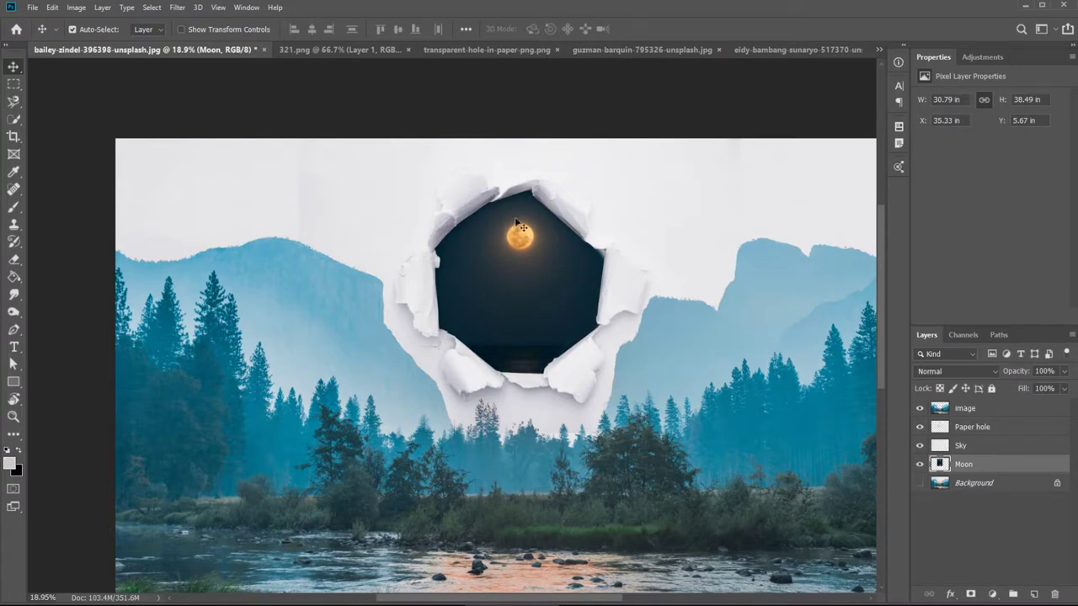
mouse_move(522, 269)
mouse_down()
mouse_move(525, 260)
mouse_move(528, 279)
mouse_move(528, 267)
mouse_up()
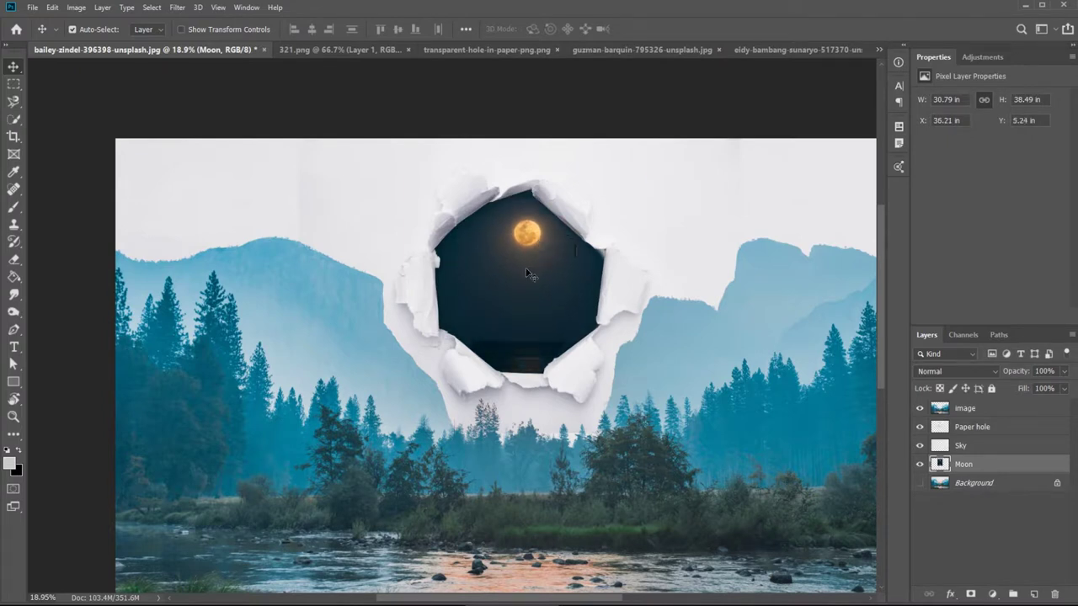
key(ctrl+t)
drag(647, 488, 921, 604)
drag(533, 313, 407, 300)
drag(704, 424, 778, 426)
drag(579, 289, 568, 330)
drag(506, 144, 515, 206)
key(Return)
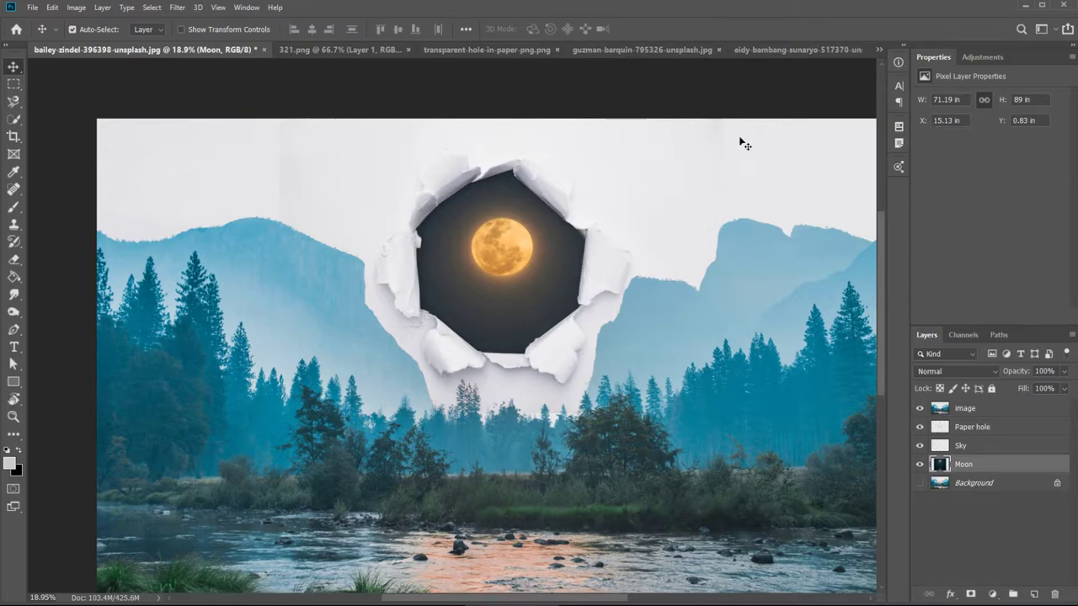
Copy the starry sky photo (file number 517370) into the landscape document above Moon and position it to fill the paper hole.
click(796, 50)
drag(495, 374, 456, 237)
drag(499, 266, 516, 288)
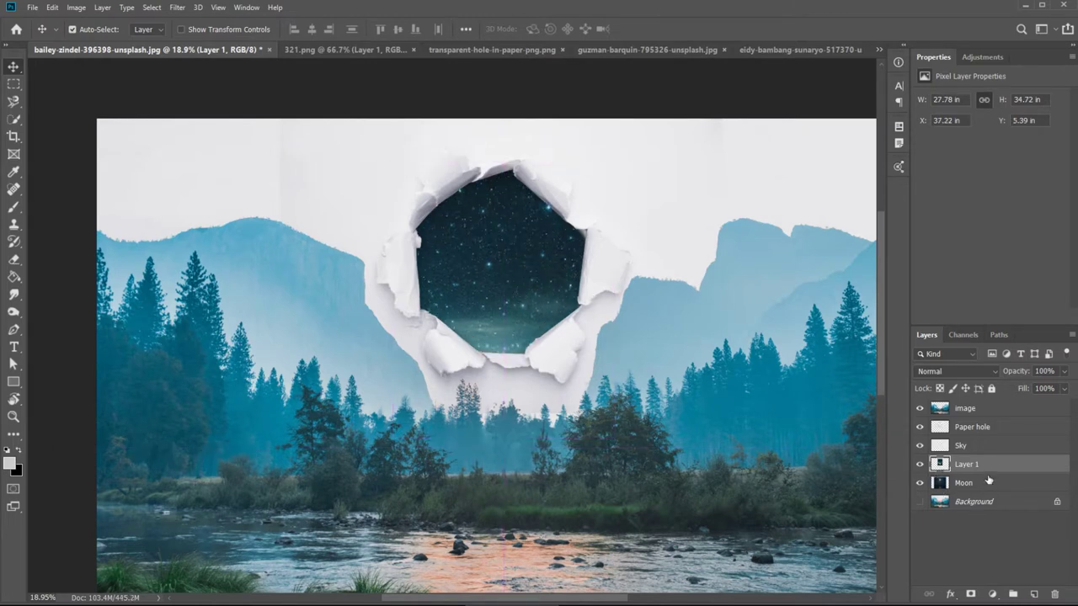
Rename the starry sky layer as Stars.
click(977, 483)
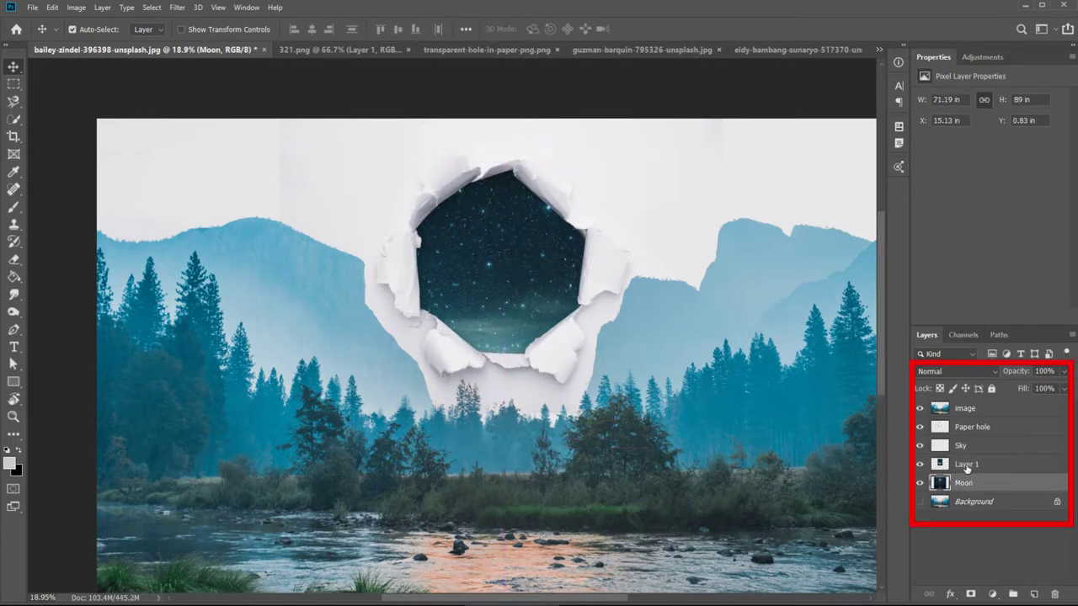
double_click(967, 465)
text(Sta)
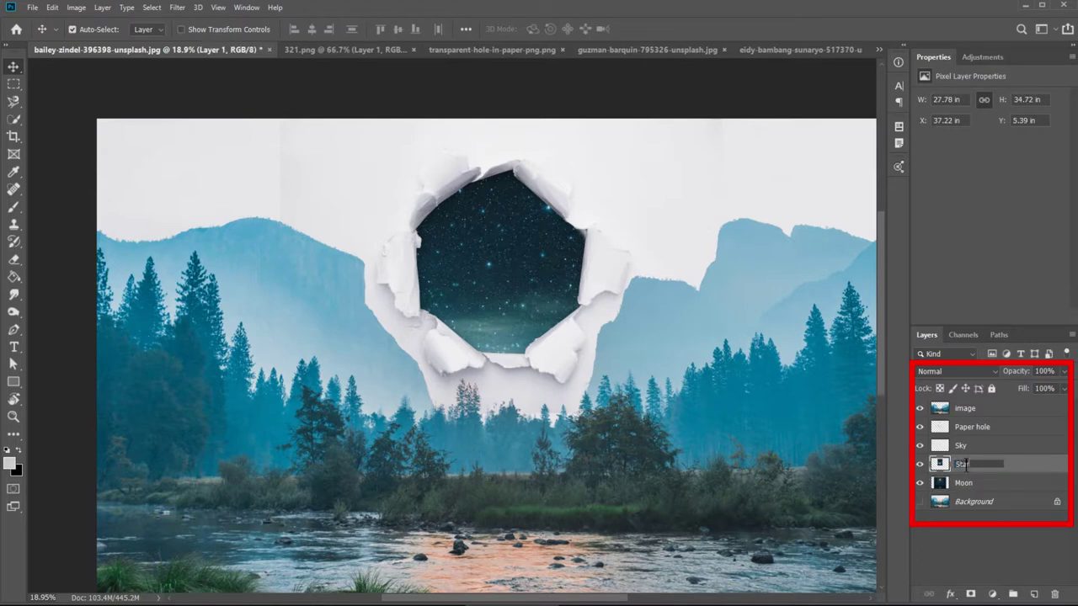
text(rs)
key(Return)
Check the order of the image, Sky, Stars and Moon layers in the stack.
key(alt+bracketleft)
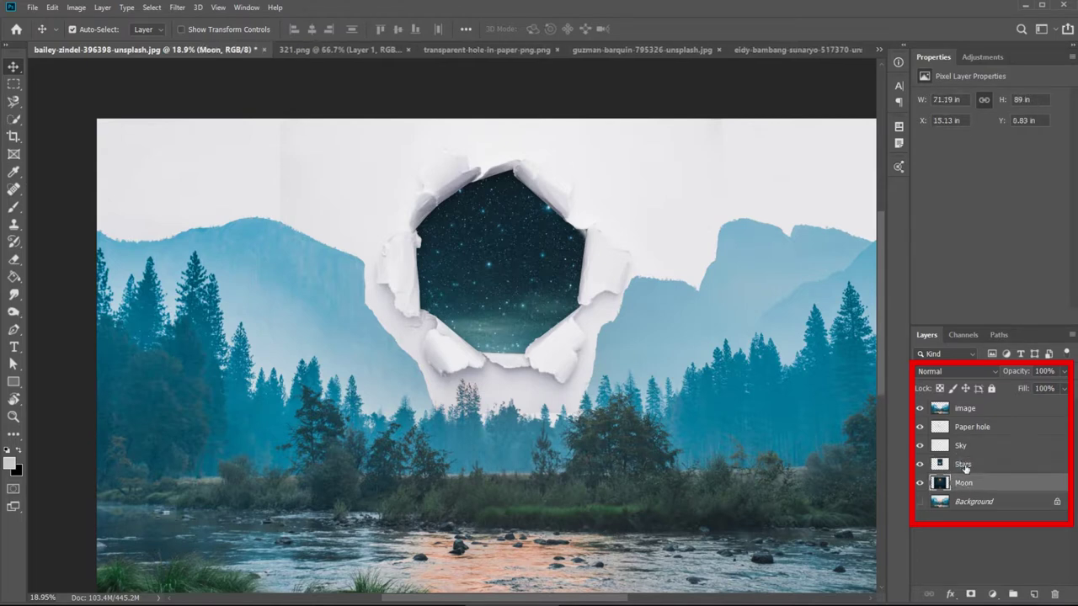
click(967, 465)
click(967, 446)
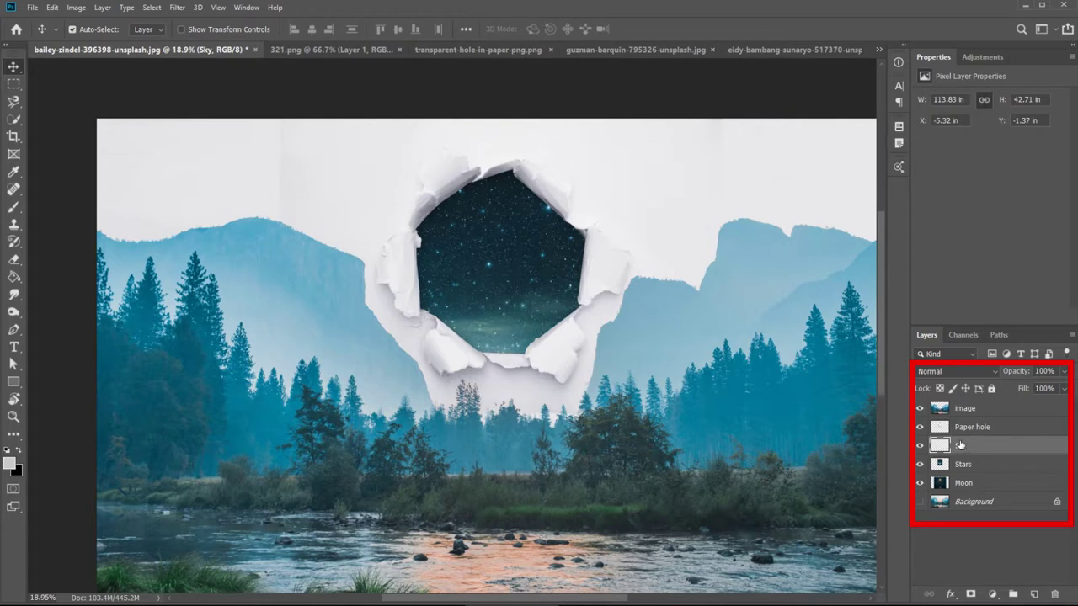
click(968, 409)
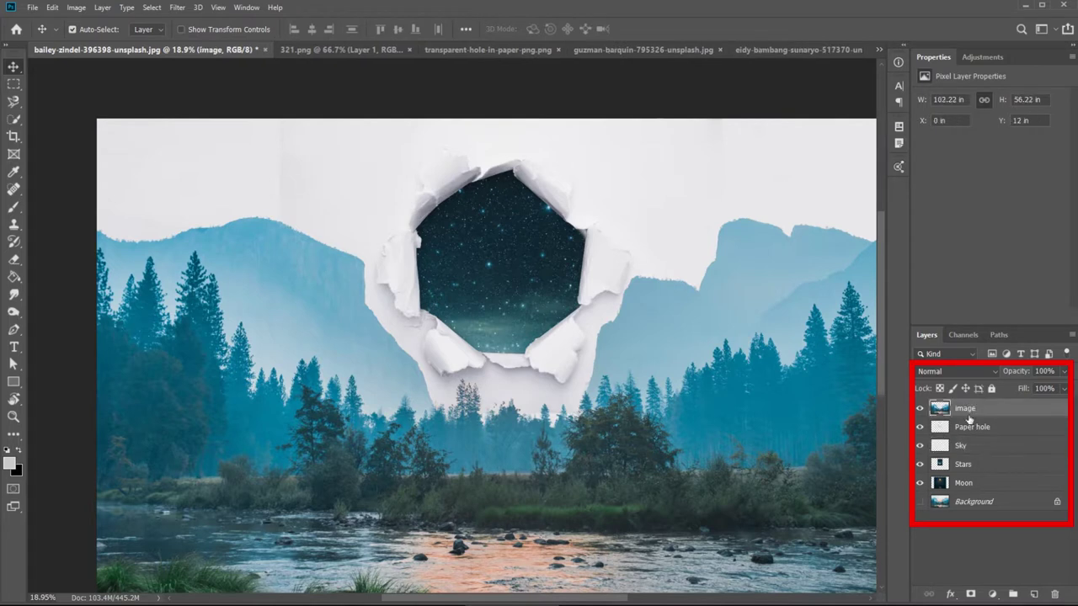
click(967, 473)
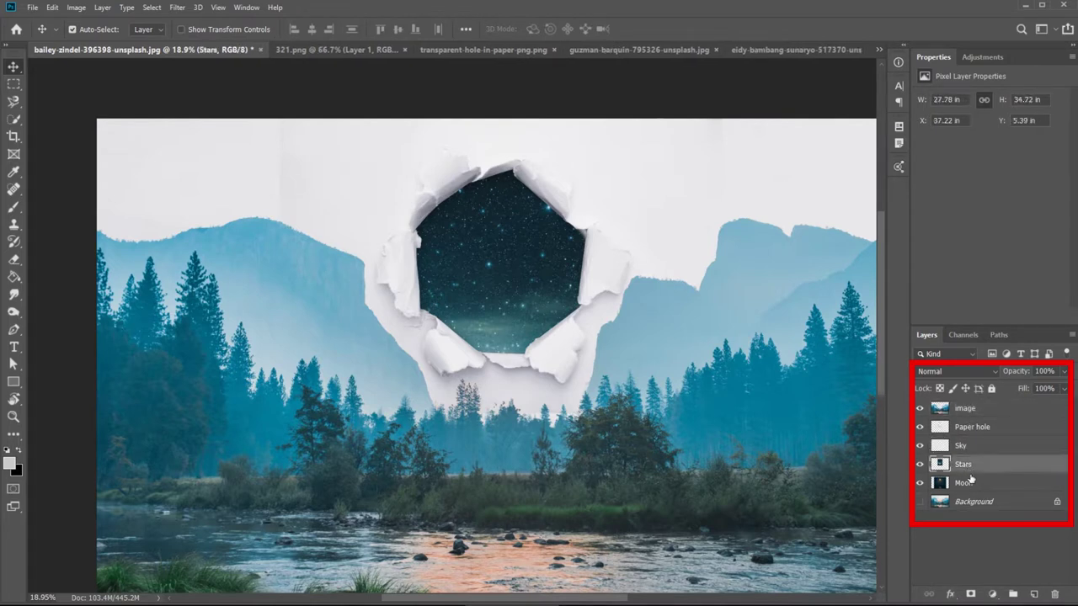
click(964, 409)
click(969, 446)
Hide the rulers and shift the Stars layer slightly to the right with Free Transform, to X 37.71 in.
click(974, 466)
key(ctrl+t)
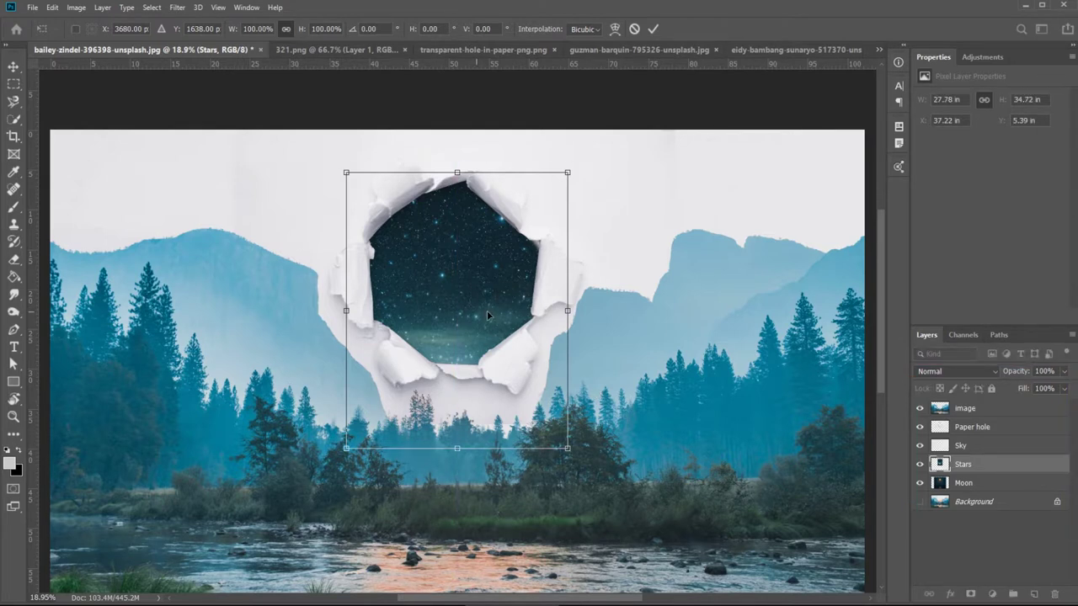
key(Return)
key(ctrl+r)
key(ctrl+t)
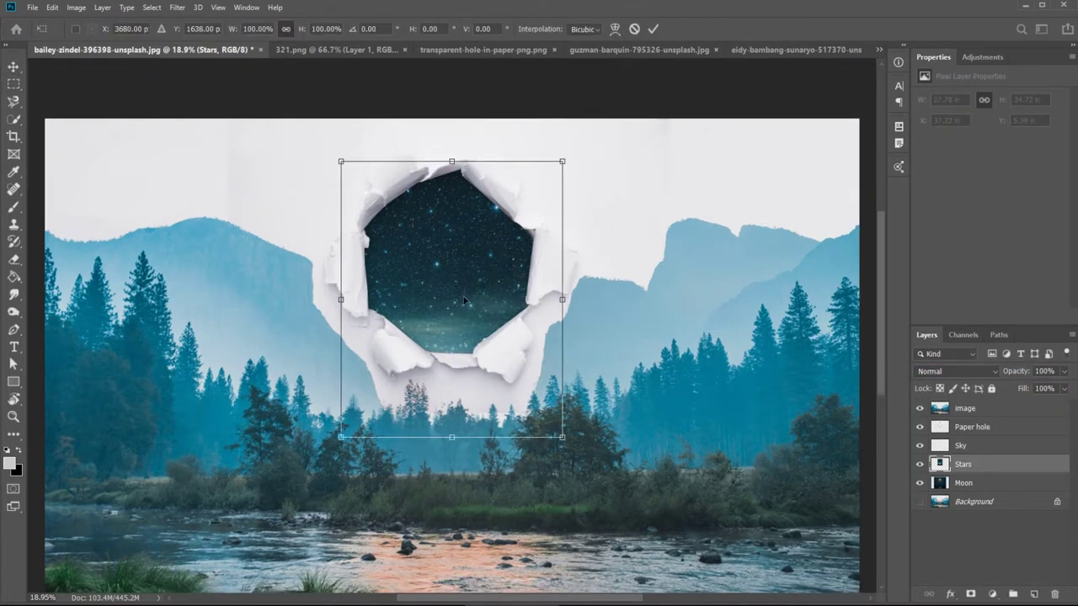
drag(461, 297, 461, 292)
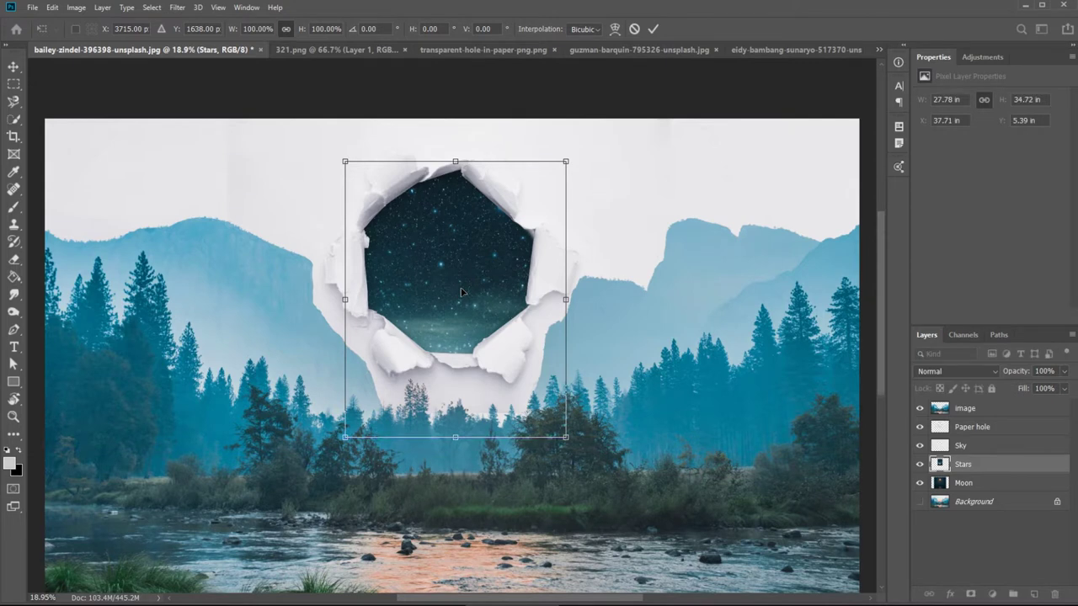
key(Return)
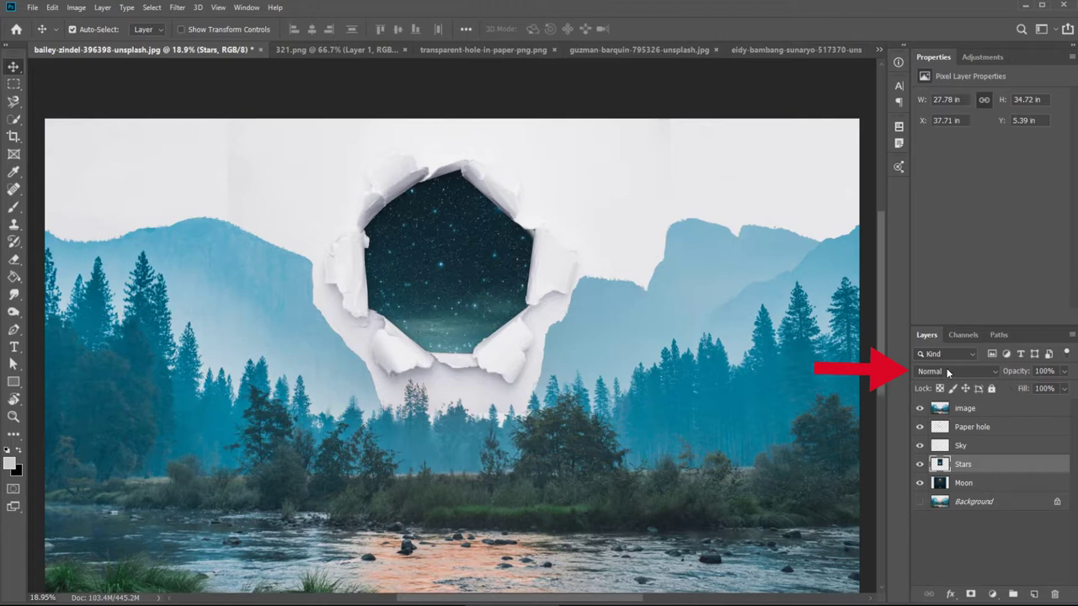
Set the Stars layer's blend mode to Overlay and its opacity to 50%.
click(995, 370)
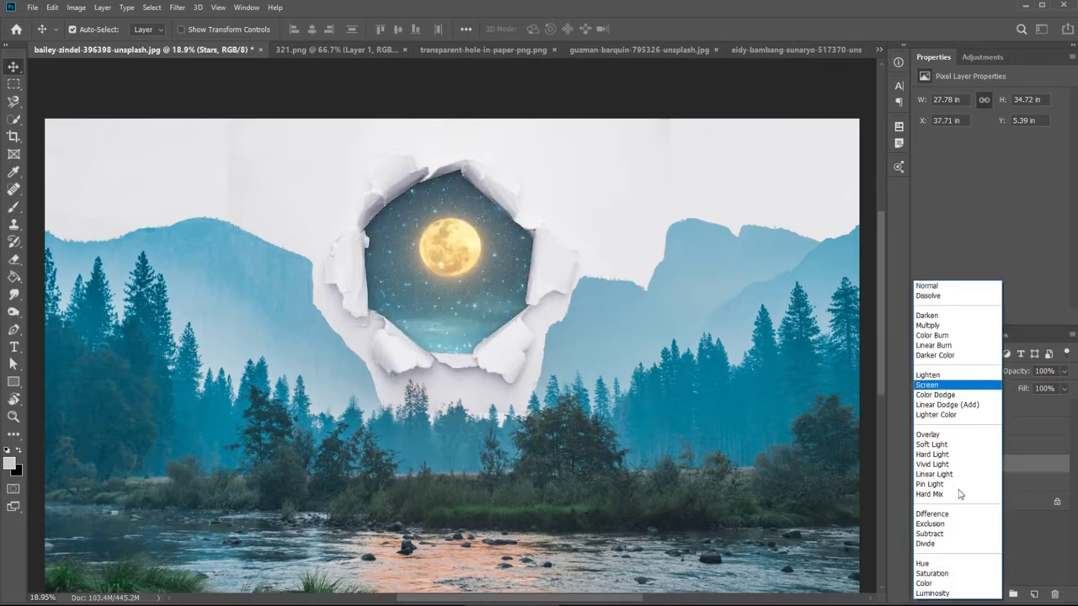
click(962, 436)
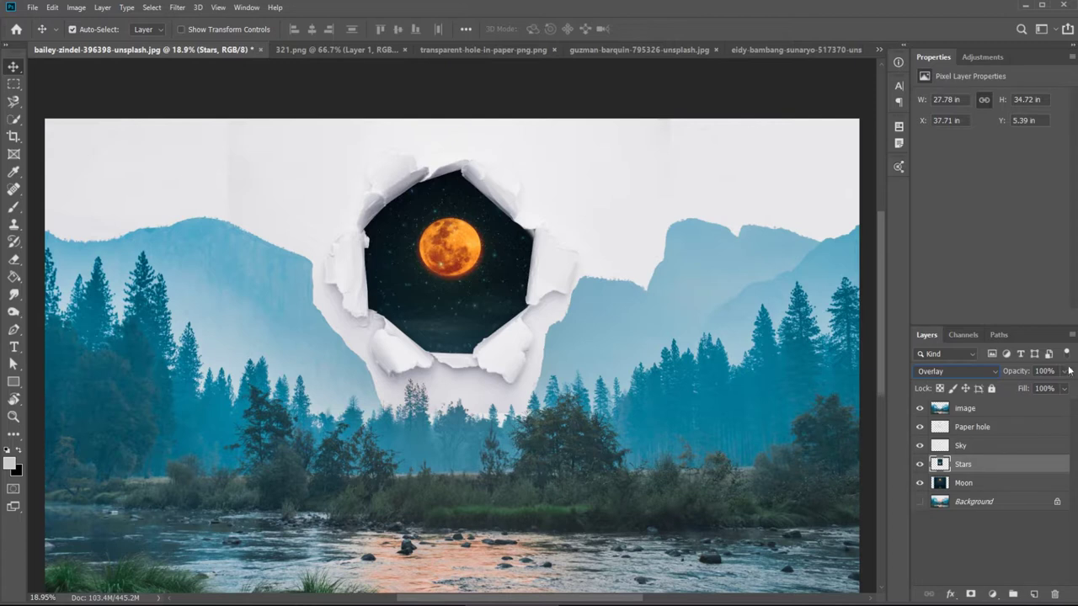
drag(624, 386, 674, 370)
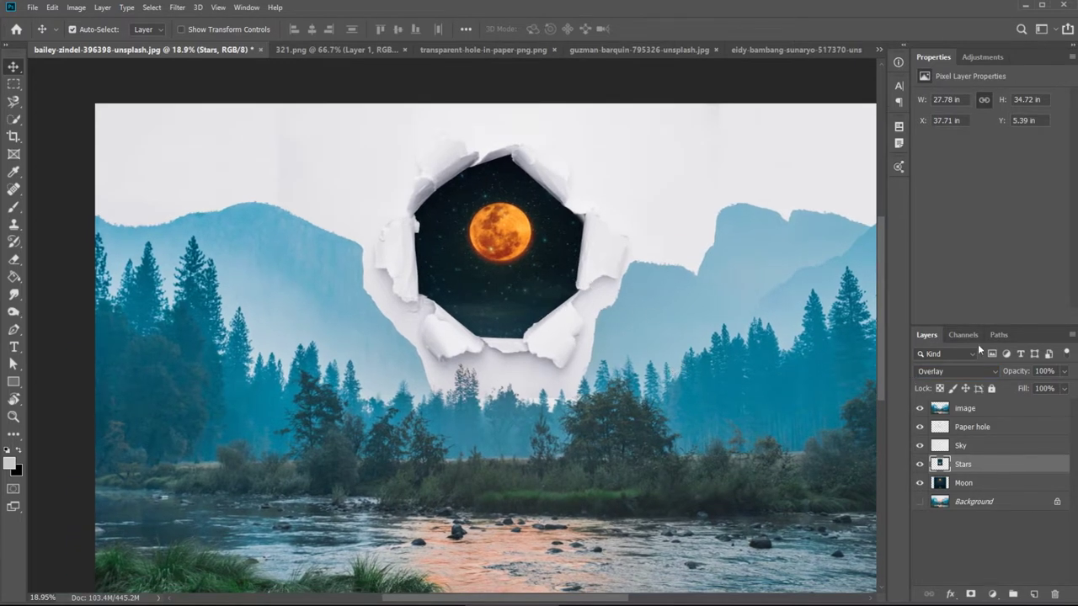
click(1064, 372)
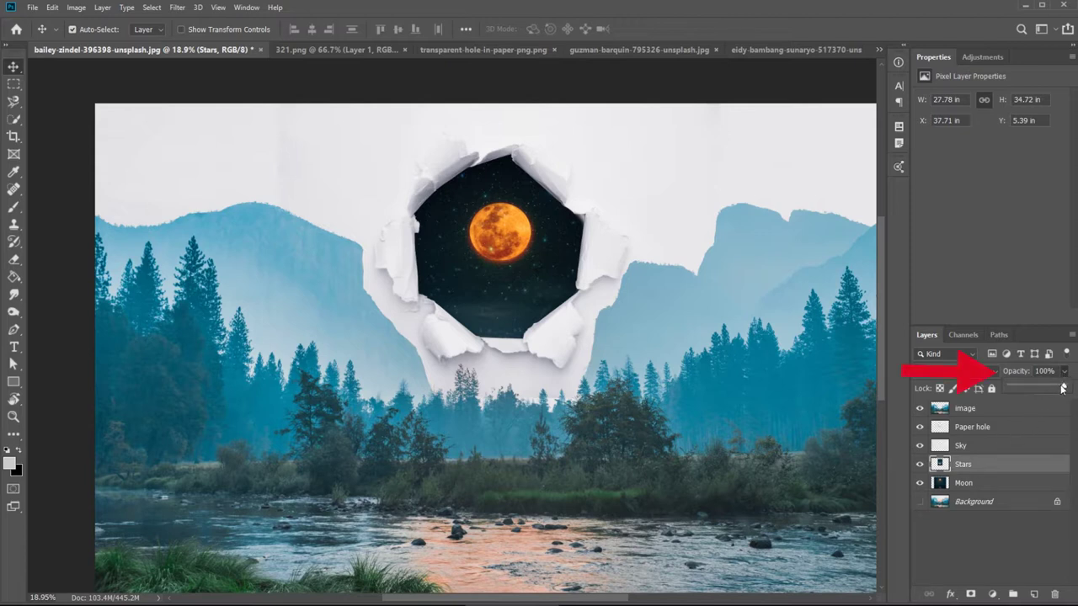
drag(1065, 388, 1038, 388)
click(1043, 372)
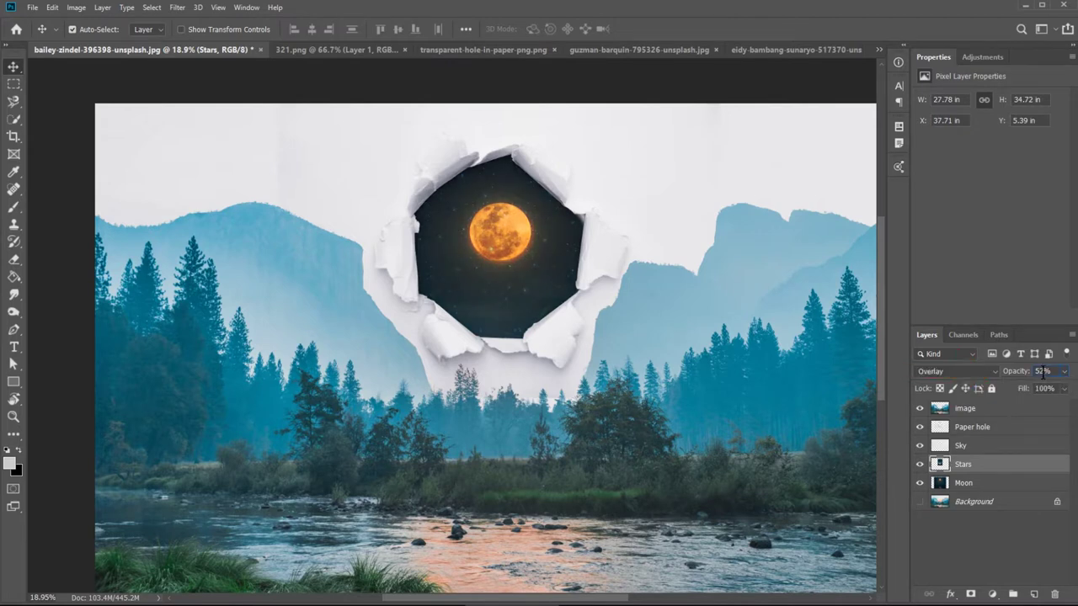
key(Return)
Examine the vertical seam between the Paper hole and Sky layers left of the torn hole, with the Sky layer hidden and shown.
mouse_move(584, 416)
mouse_down()
mouse_move(570, 385)
mouse_move(576, 398)
mouse_up()
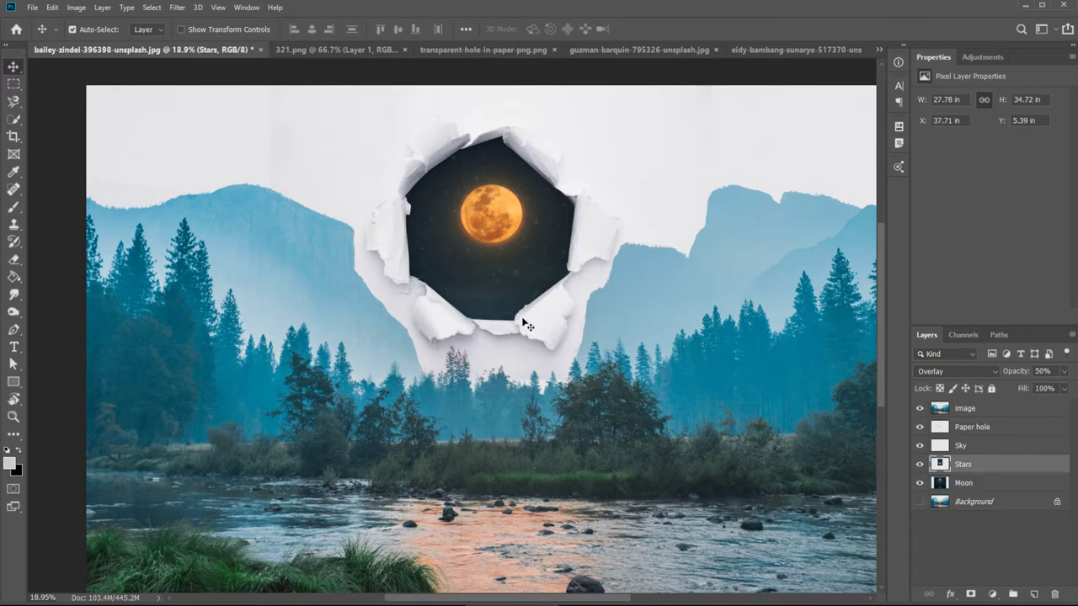
drag(522, 320, 524, 372)
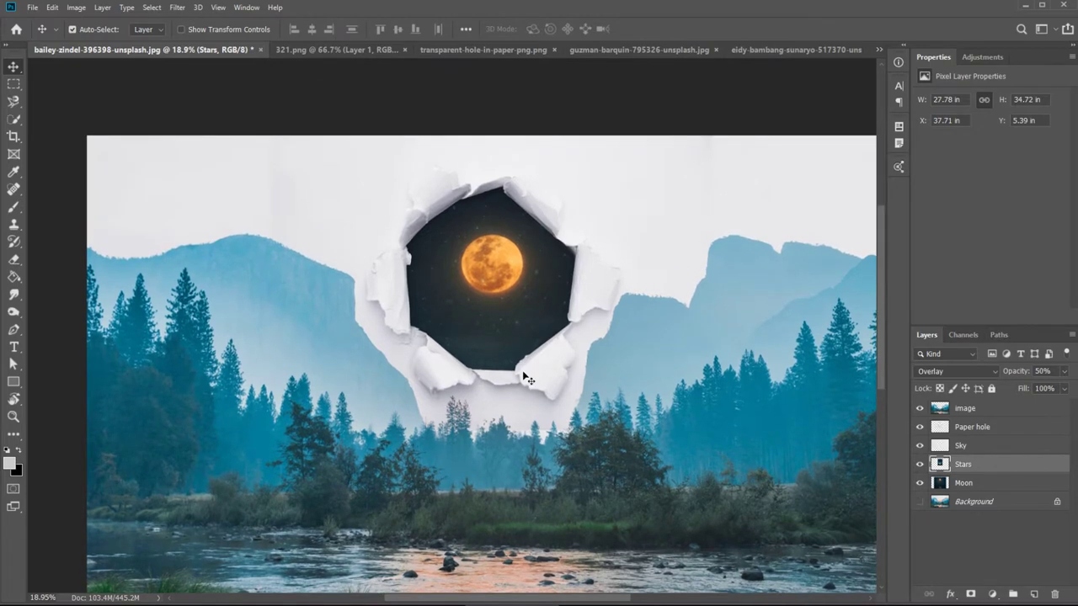
scroll(524, 379, up, 2)
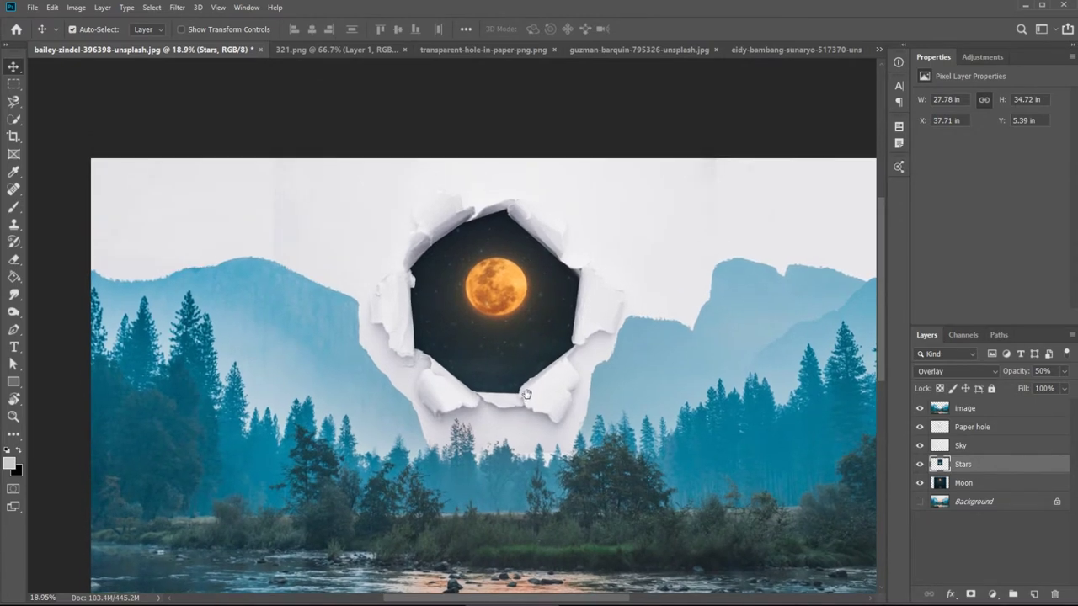
scroll(295, 225, left, 2)
key(z)
drag(295, 225, 373, 165)
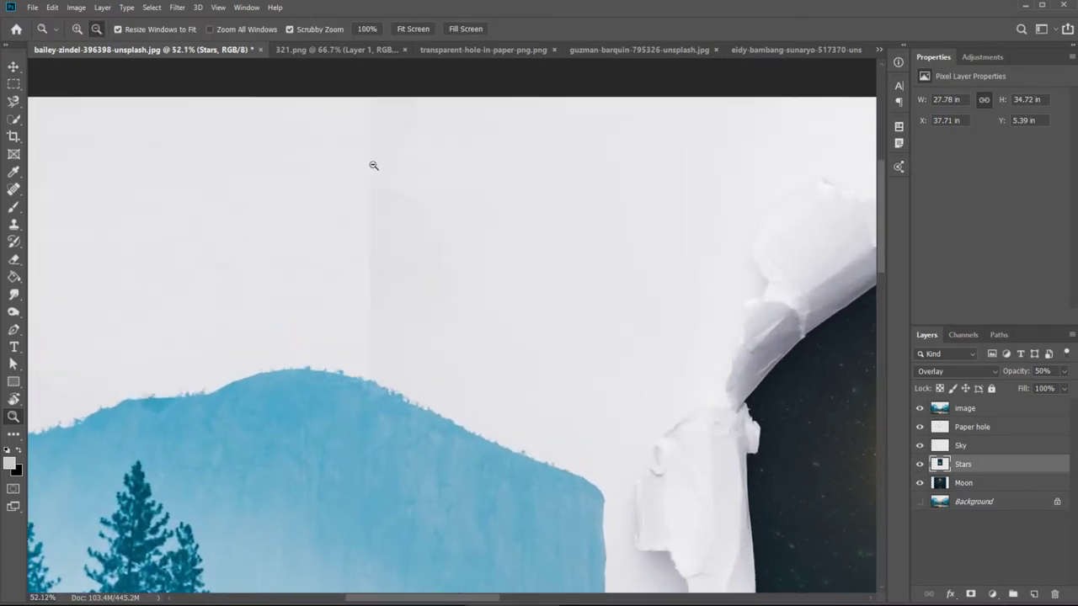
click(920, 445)
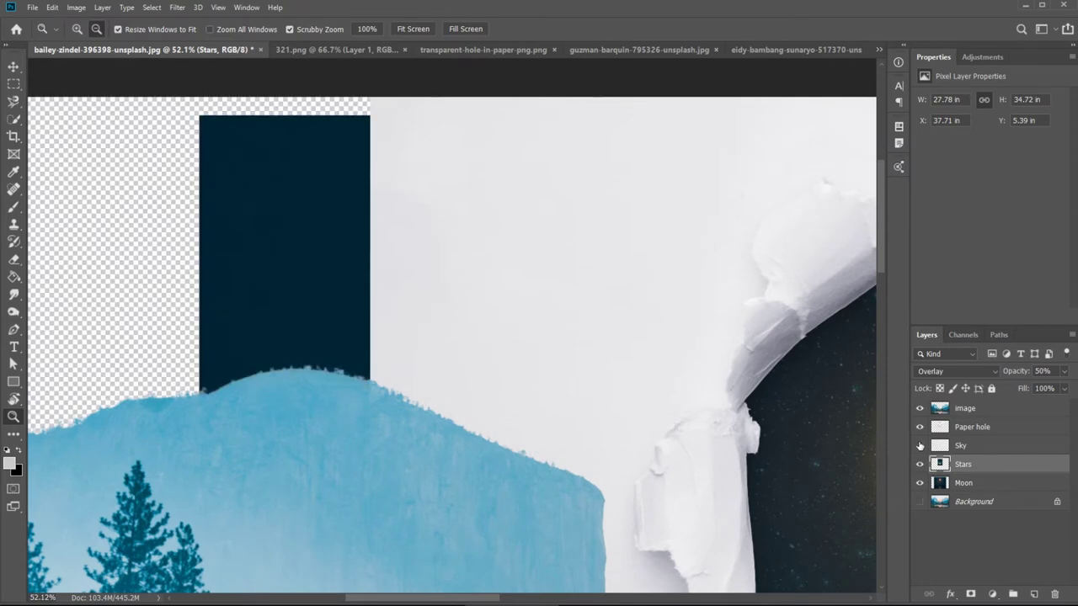
click(919, 447)
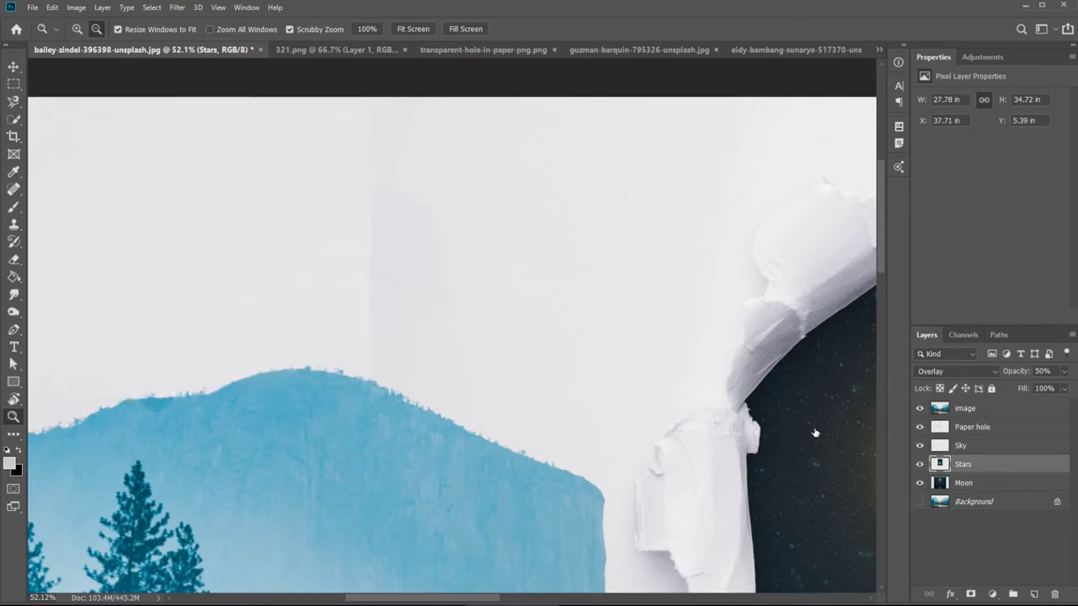
drag(738, 415, 699, 423)
click(921, 445)
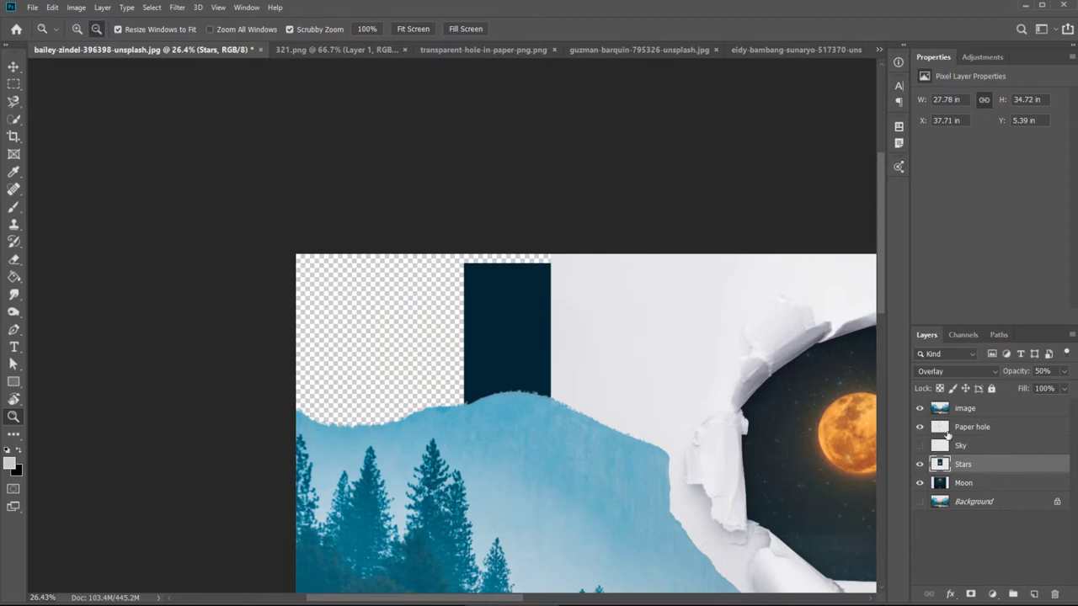
click(965, 431)
drag(640, 423, 468, 327)
drag(619, 358, 599, 360)
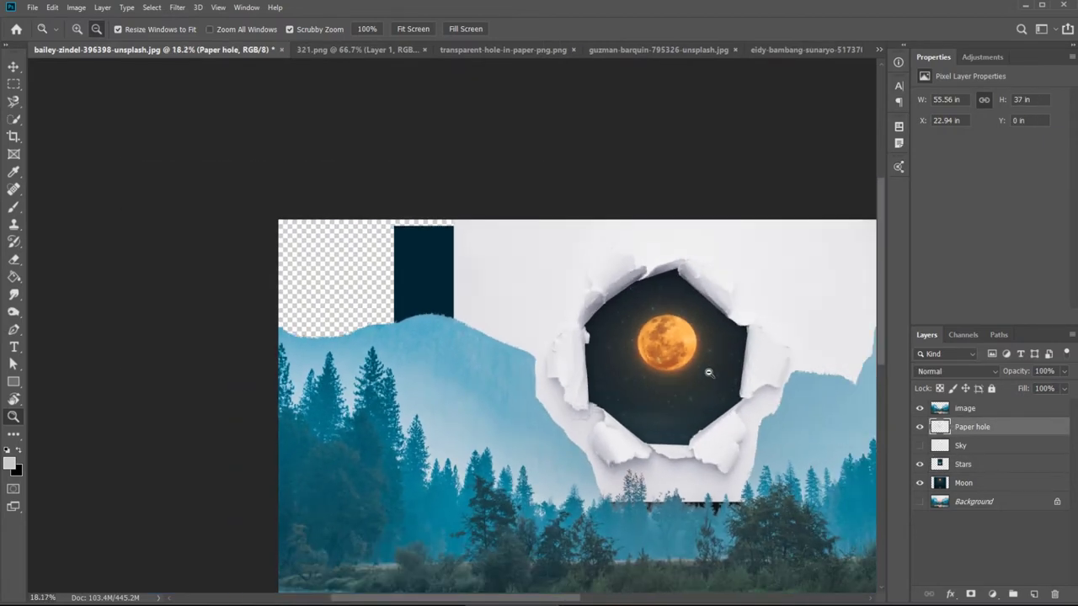
click(920, 446)
Compare the paper edge right of the torn hole with the Sky layer switched off and on.
drag(695, 352, 502, 381)
drag(767, 341, 799, 342)
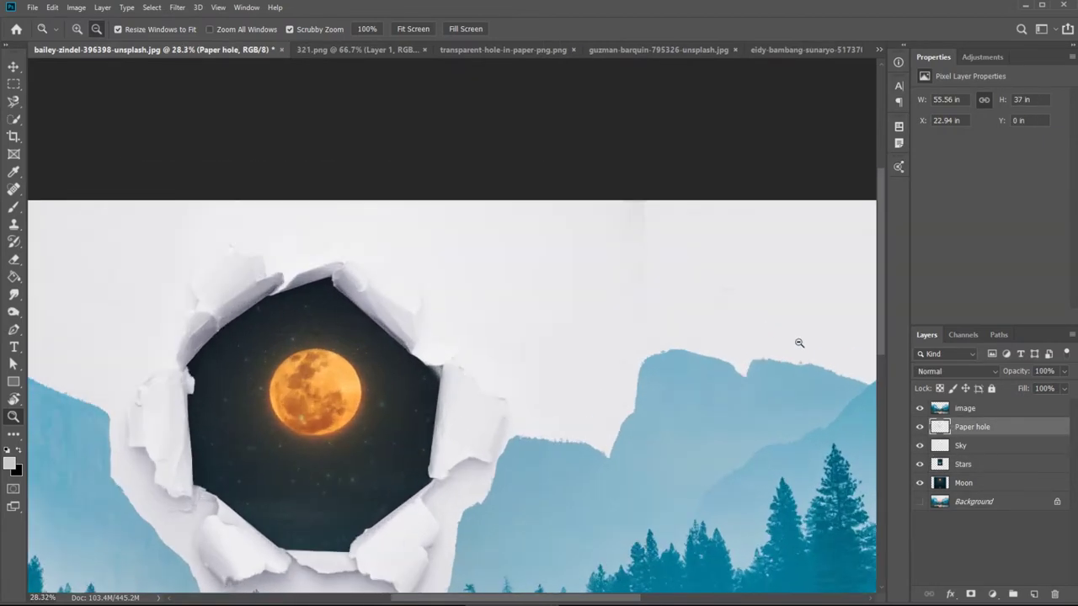
click(920, 446)
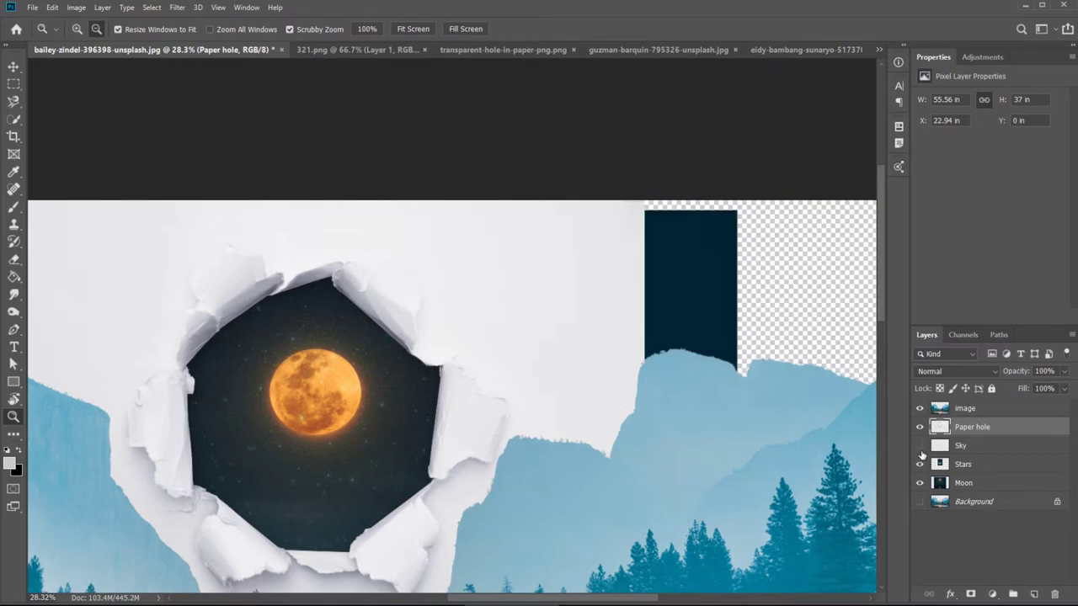
click(920, 452)
click(921, 452)
click(921, 452)
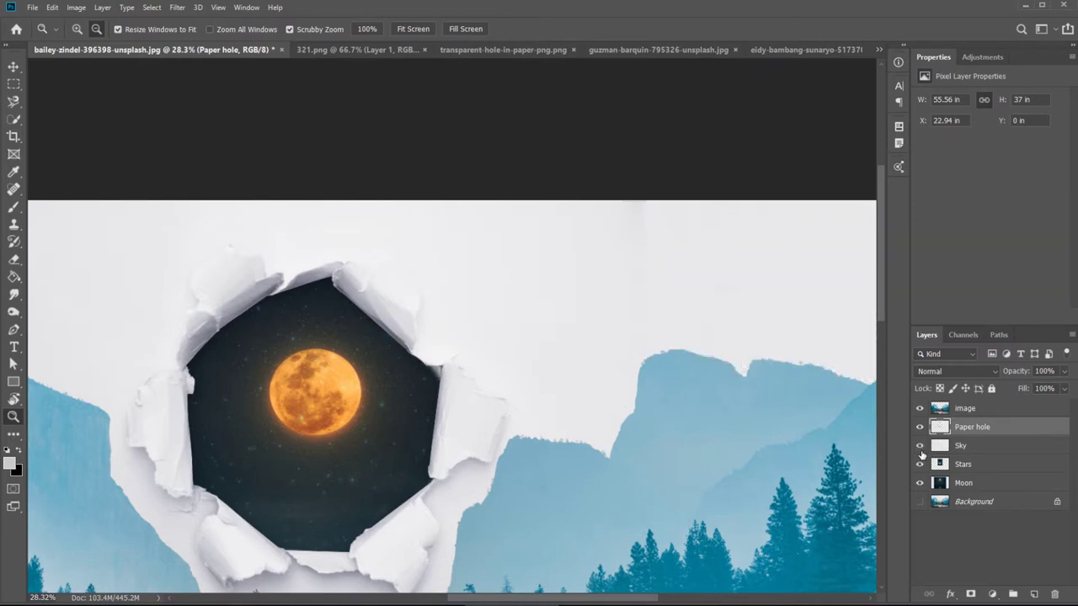
click(921, 452)
click(921, 453)
Inspect the seam above the left mountain up close, toggling the Sky layer's visibility for comparison.
drag(359, 315, 591, 326)
click(920, 446)
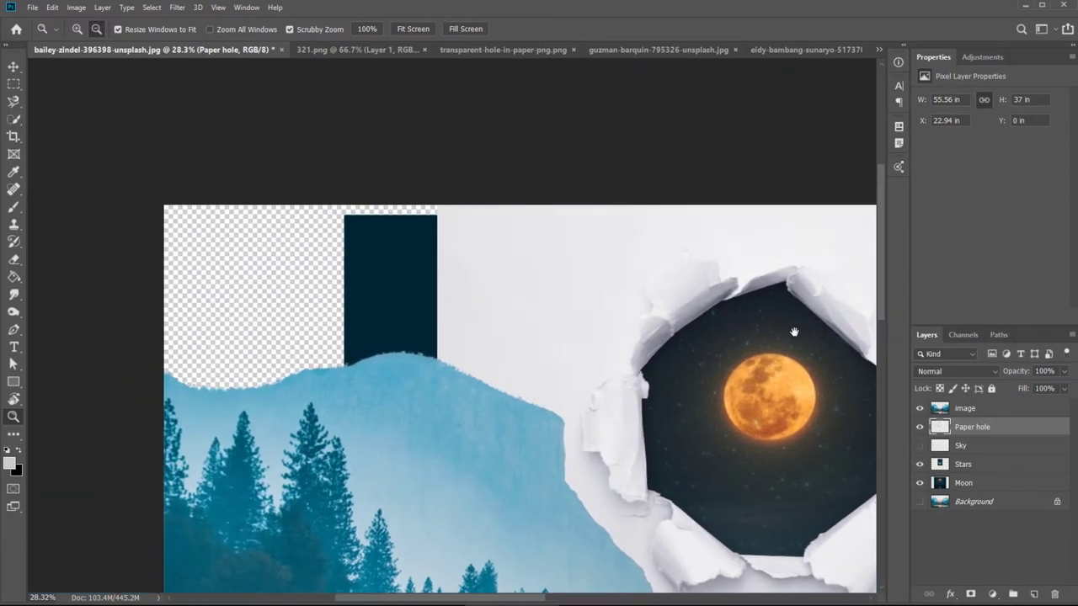
click(921, 446)
alt+scroll(481, 235, up, 5)
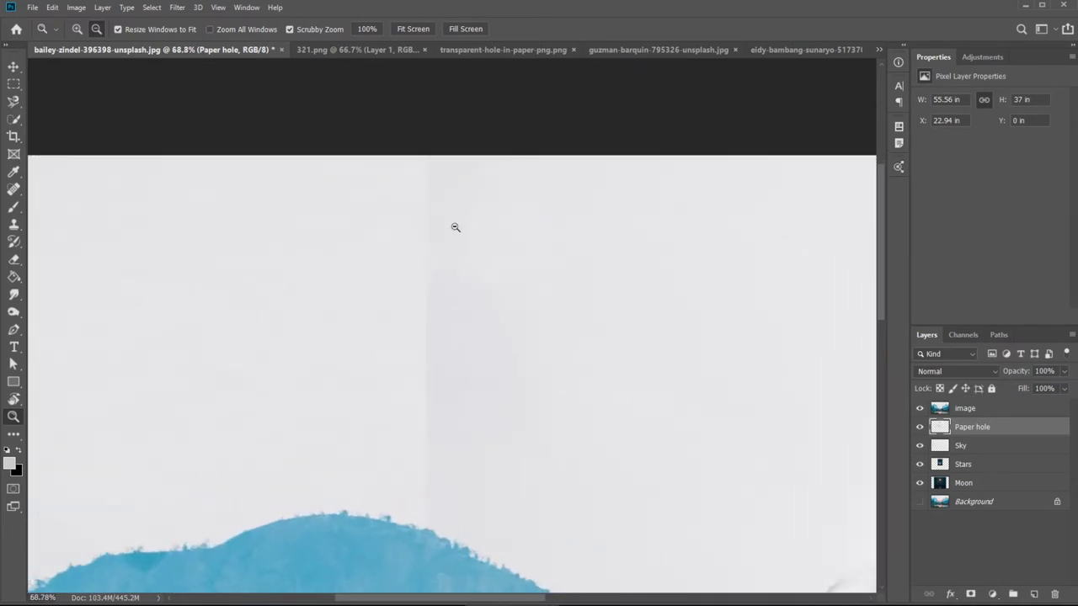
alt+scroll(464, 280, down, 6)
alt+scroll(455, 270, down, 3)
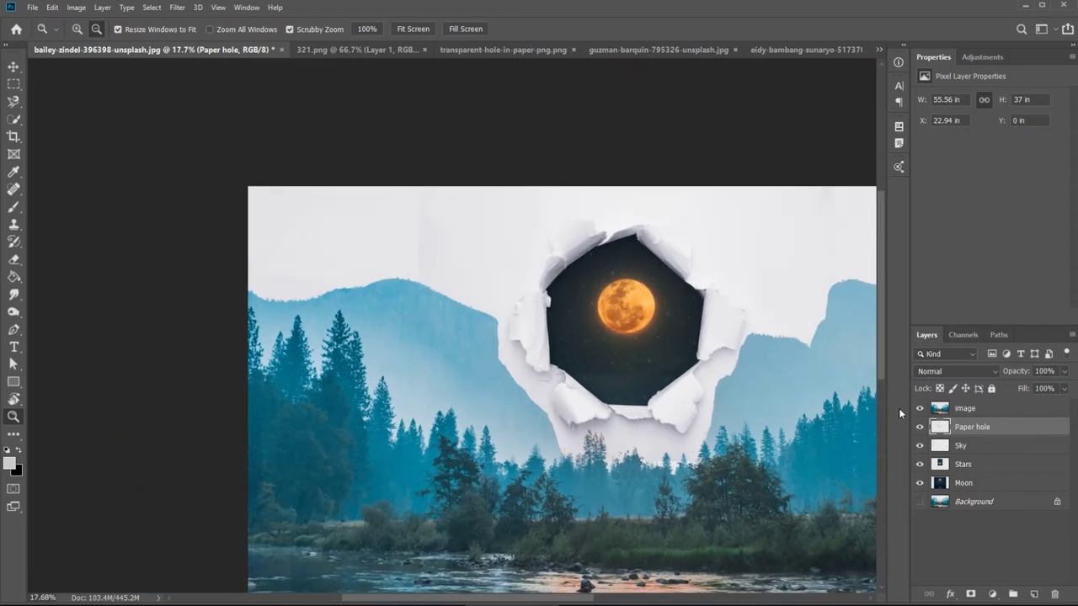
Merge the Paper hole and Sky layers into one layer.
shift+click(981, 453)
click(978, 429)
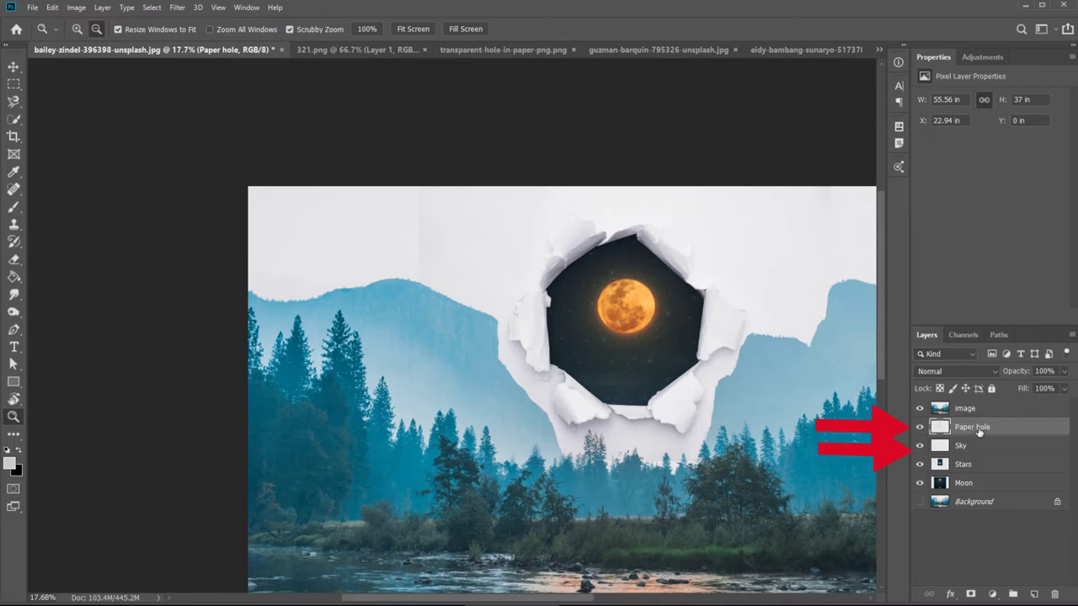
shift+click(976, 453)
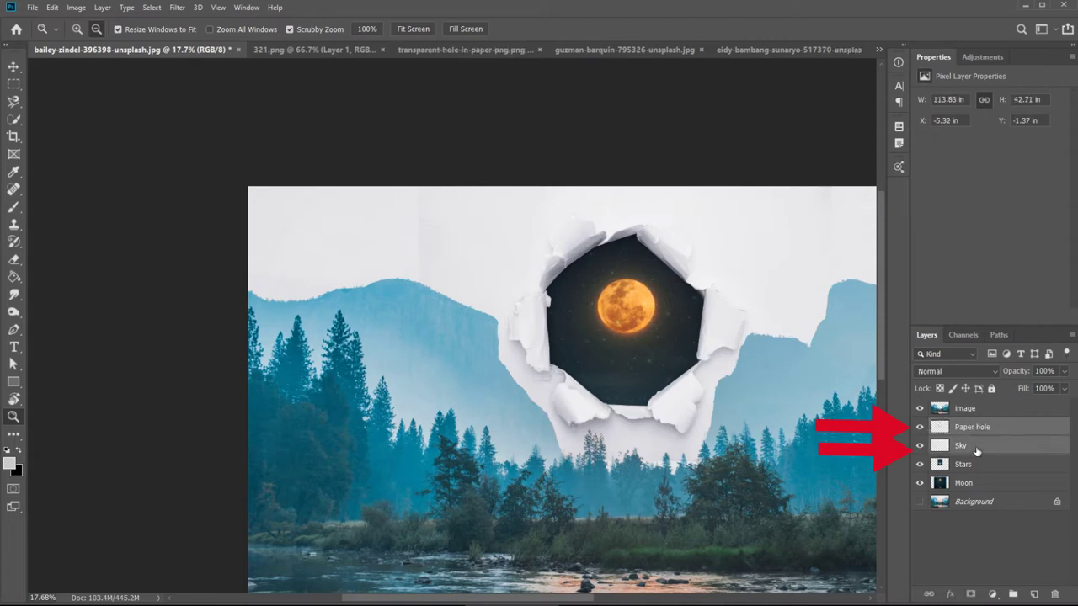
right_click(978, 428)
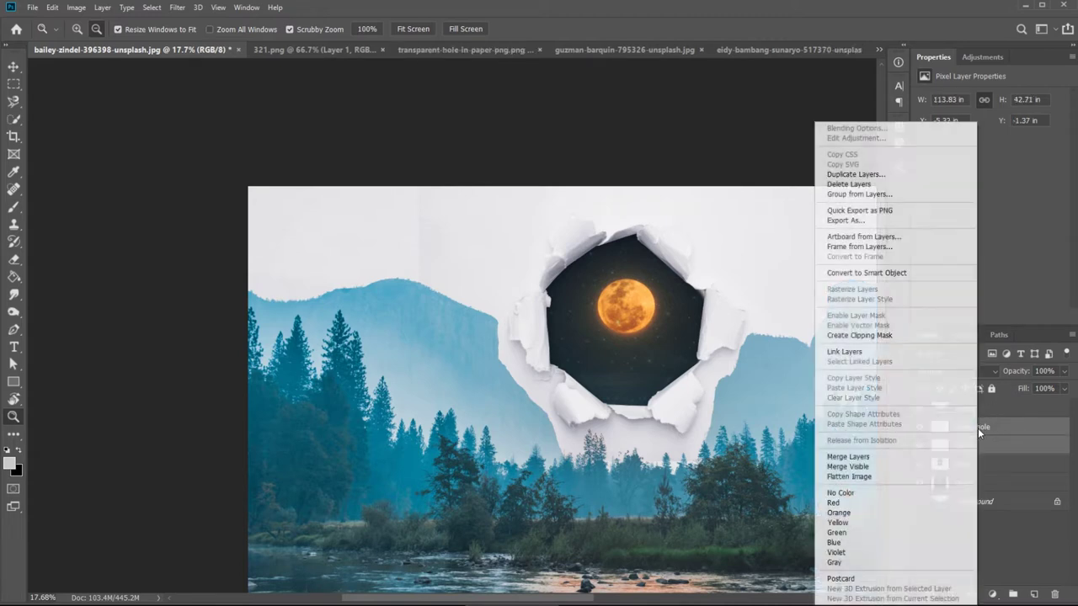
click(849, 456)
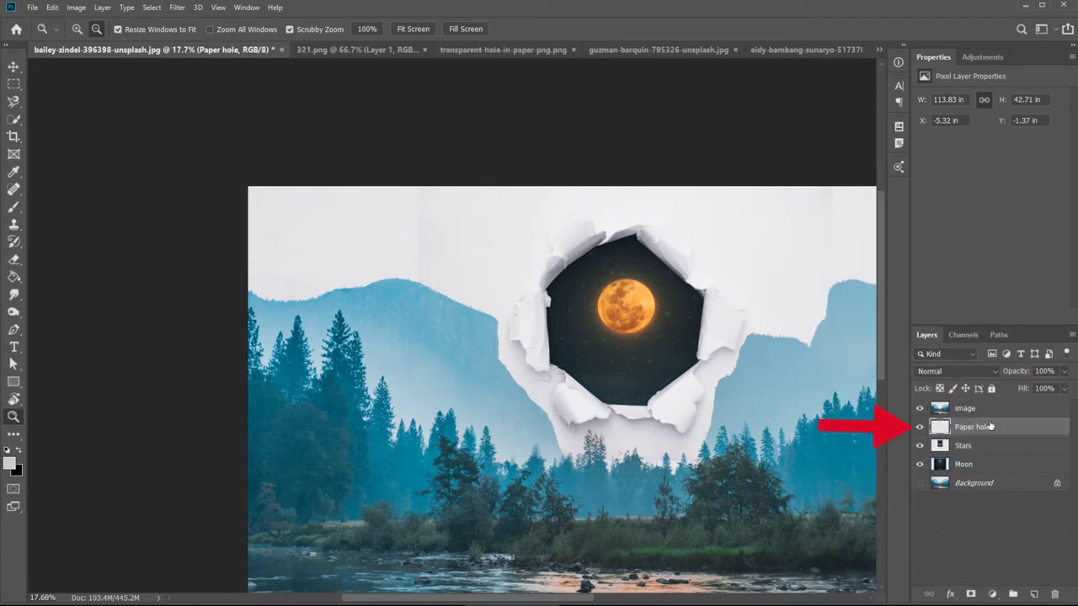
Heal the vertical seam above the left mountain on the Paper hole layer with the Content-Aware Spot Healing Brush at size 200.
click(426, 240)
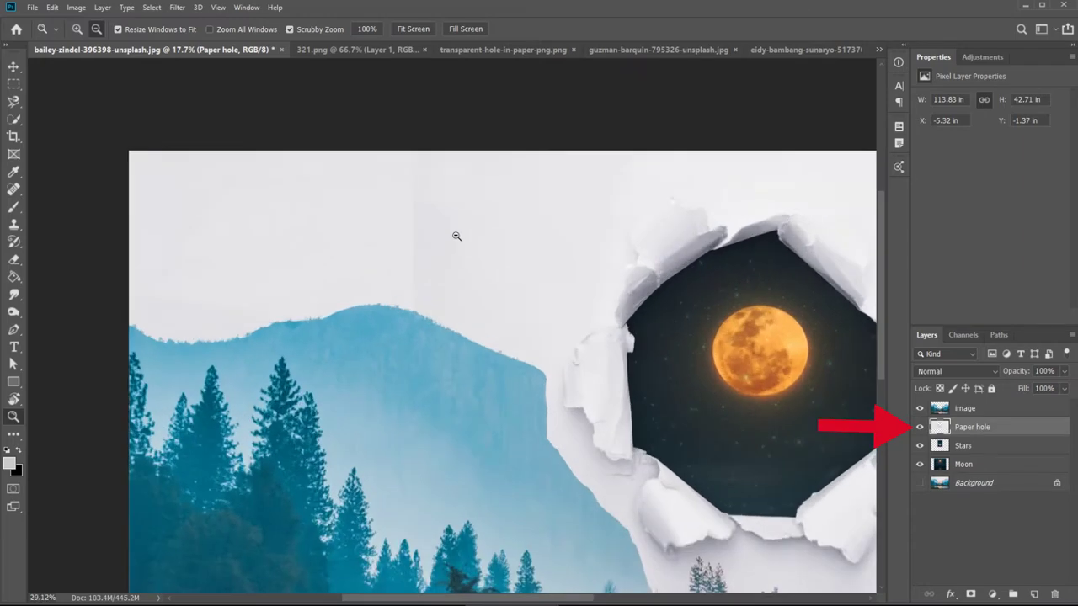
click(14, 190)
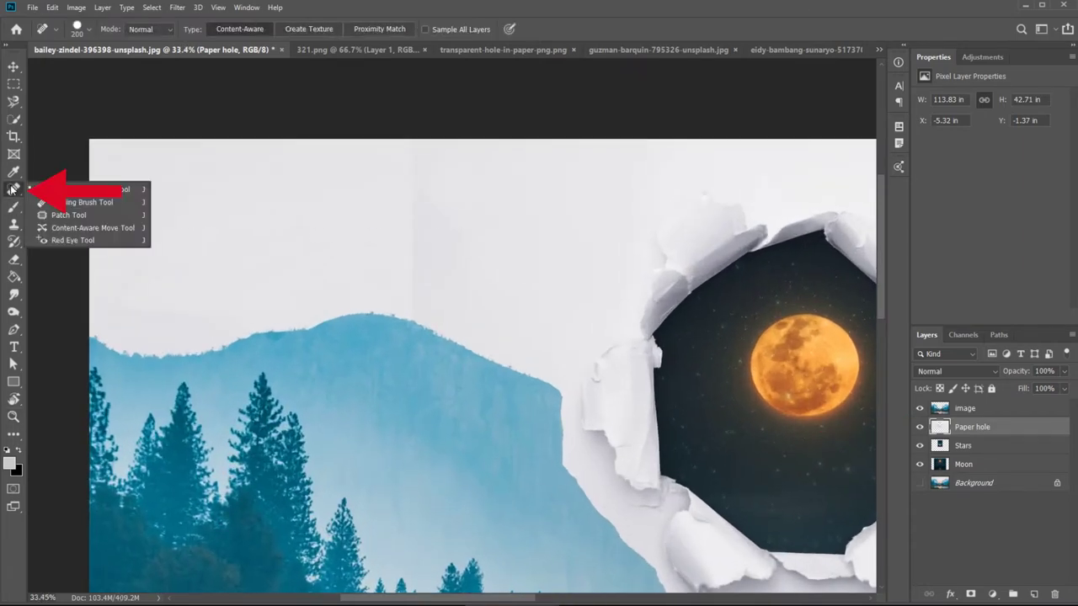
click(11, 190)
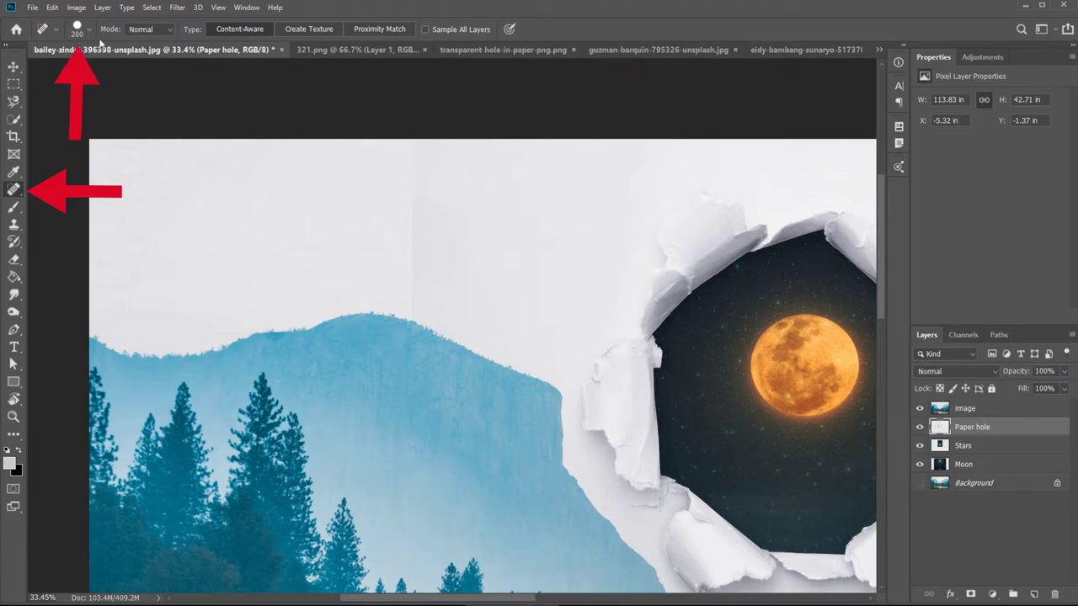
mouse_move(405, 153)
mouse_down()
mouse_move(408, 335)
mouse_move(398, 100)
mouse_move(395, 231)
mouse_move(396, 185)
mouse_move(419, 216)
mouse_move(425, 327)
mouse_move(430, 182)
mouse_move(433, 330)
mouse_move(403, 210)
mouse_move(403, 148)
mouse_move(382, 242)
mouse_move(386, 303)
mouse_move(385, 135)
mouse_move(404, 291)
mouse_move(401, 143)
mouse_move(408, 217)
mouse_up()
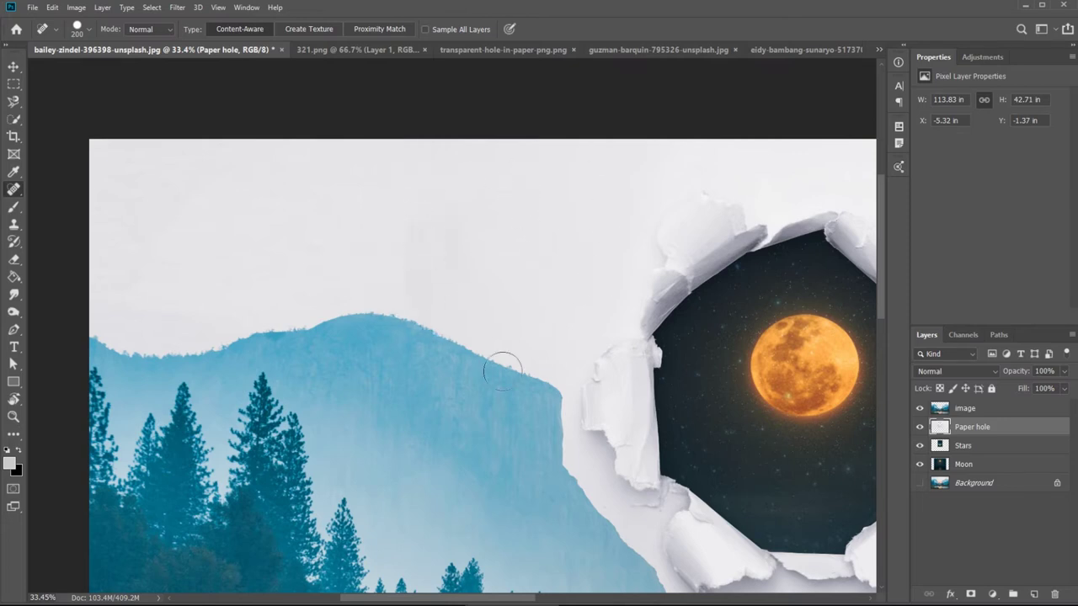
mouse_move(411, 317)
mouse_down()
mouse_move(383, 244)
mouse_move(384, 261)
mouse_move(368, 254)
mouse_move(400, 357)
mouse_up()
Paint over the seam above the right mountain with the Spot Healing Brush at size 200, down to the ridge line.
drag(670, 428, 505, 412)
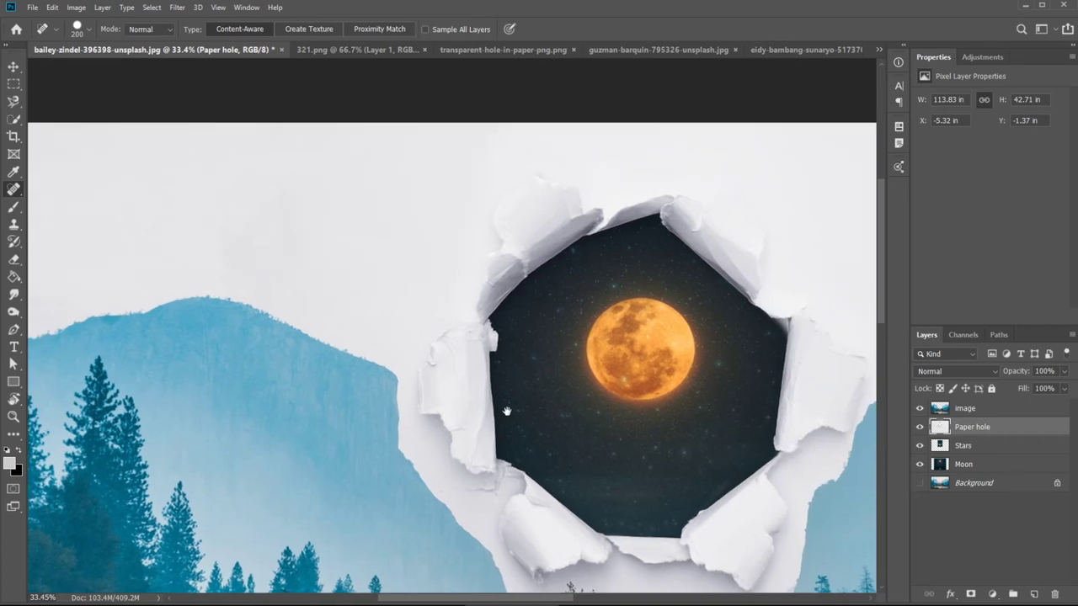
mouse_move(842, 438)
mouse_down()
mouse_move(500, 409)
mouse_move(493, 435)
mouse_up()
mouse_move(532, 130)
mouse_down()
mouse_move(541, 254)
mouse_move(539, 203)
mouse_move(582, 80)
mouse_move(574, 363)
mouse_move(525, 275)
mouse_move(507, 85)
mouse_move(526, 309)
mouse_move(538, 163)
mouse_move(556, 269)
mouse_up()
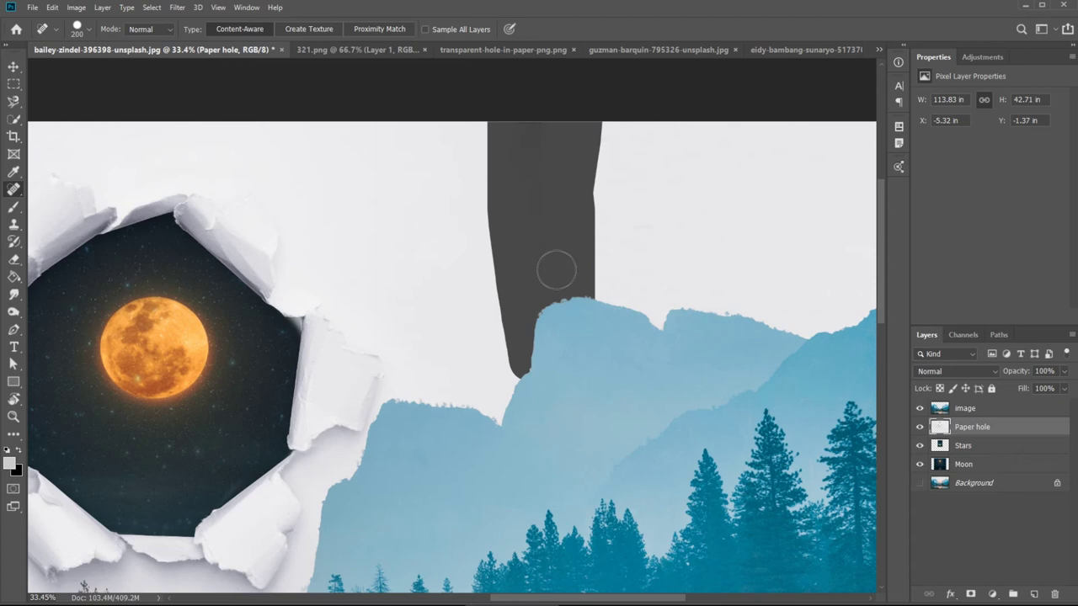
drag(556, 270, 553, 269)
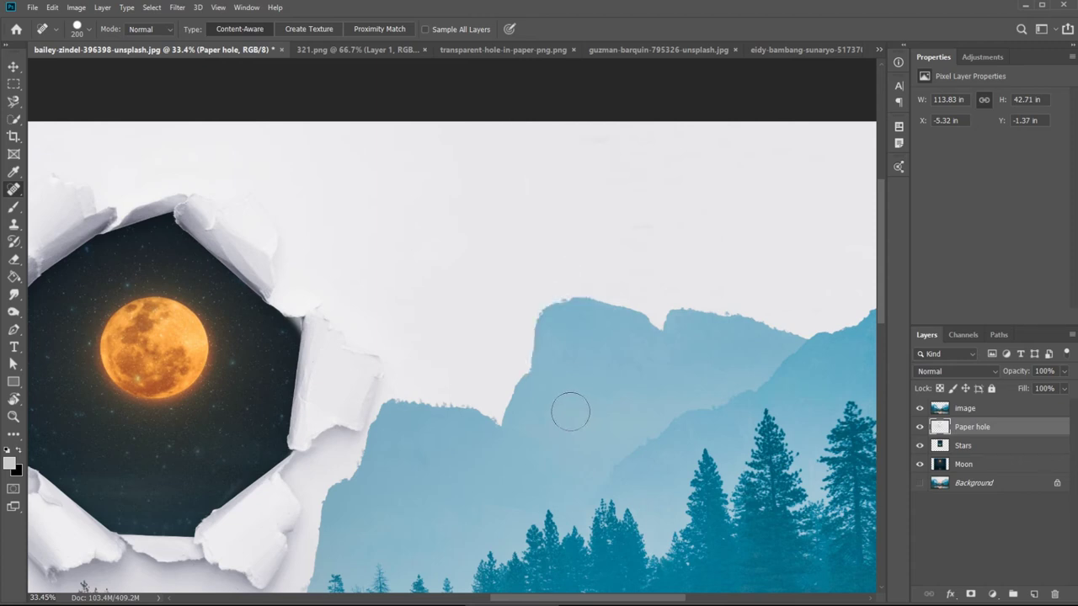
Check the healed paper sky and the lower edge of the torn paper across the whole composite.
mouse_move(567, 412)
mouse_down()
mouse_move(722, 265)
mouse_move(733, 209)
mouse_up()
mouse_move(382, 350)
mouse_down()
mouse_move(597, 351)
mouse_move(480, 379)
mouse_move(572, 407)
mouse_up()
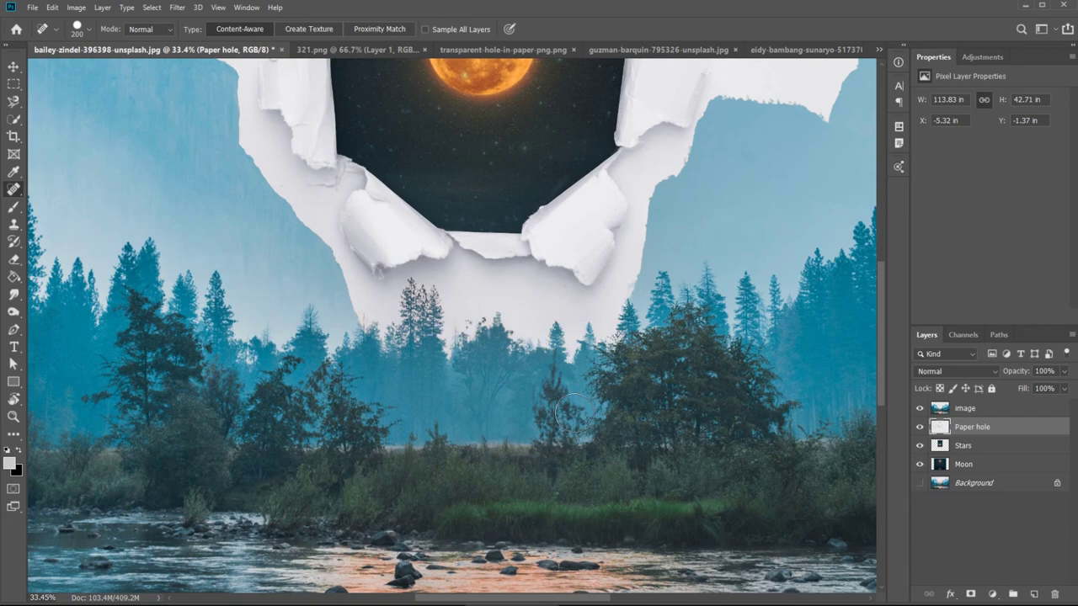
scroll(599, 383, down, 4)
drag(592, 374, 620, 360)
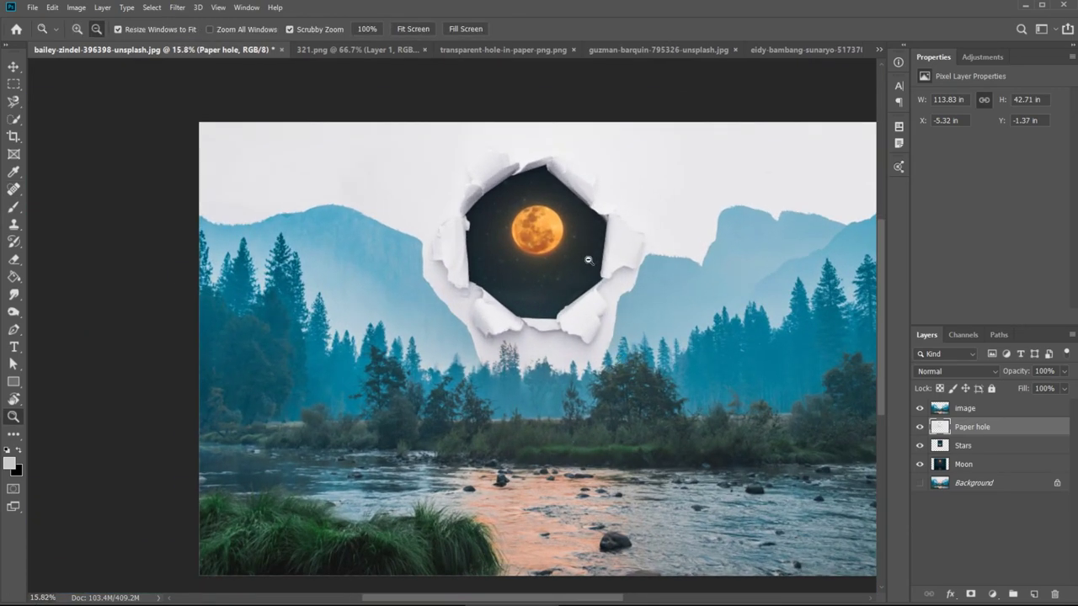
drag(590, 259, 556, 276)
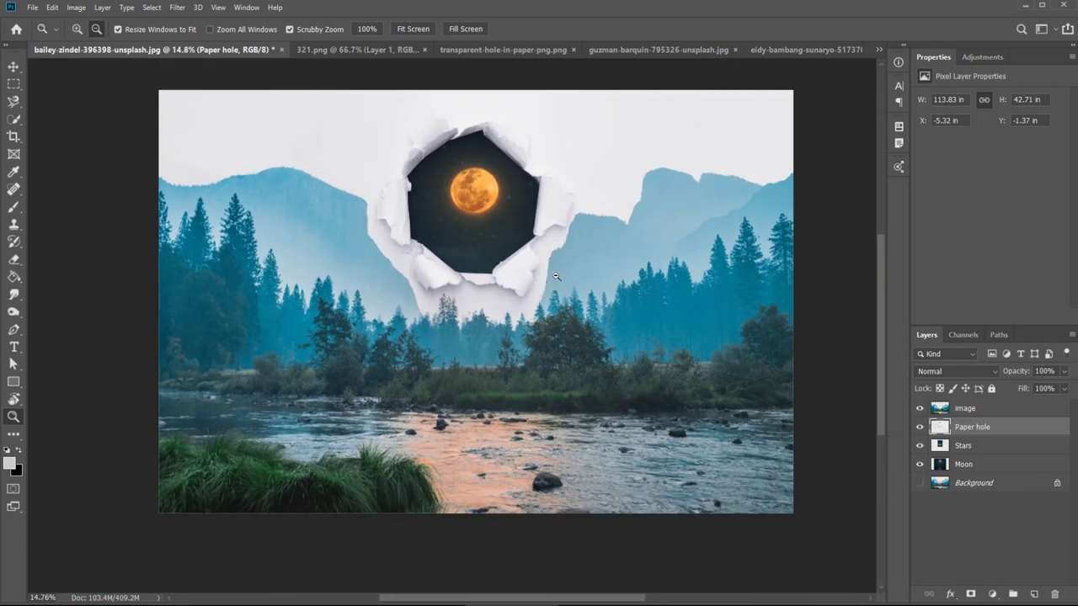
mouse_move(592, 312)
mouse_down()
mouse_move(566, 321)
mouse_move(589, 333)
mouse_up()
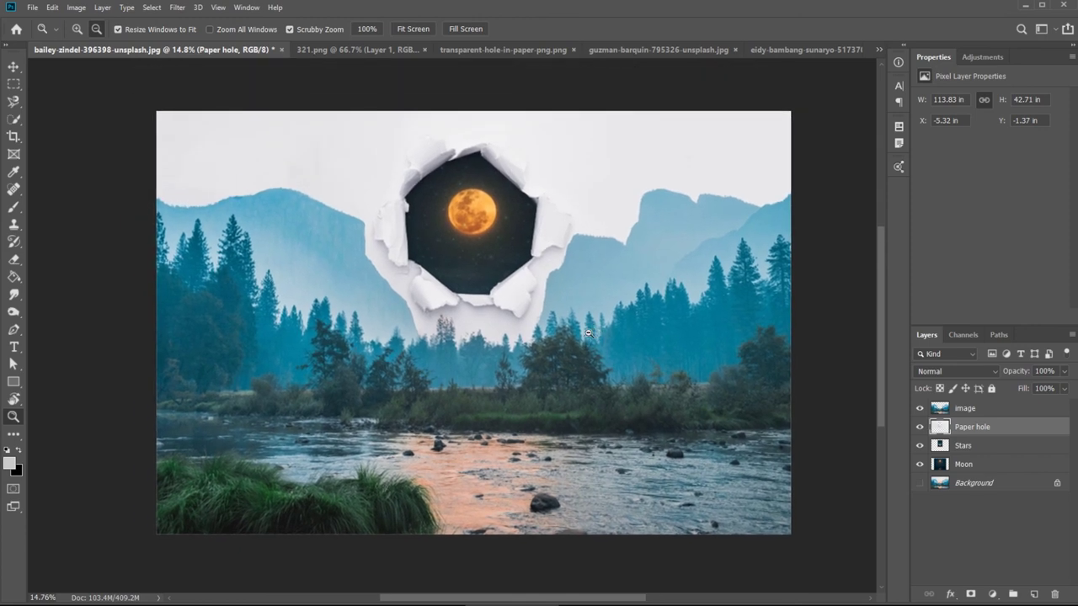